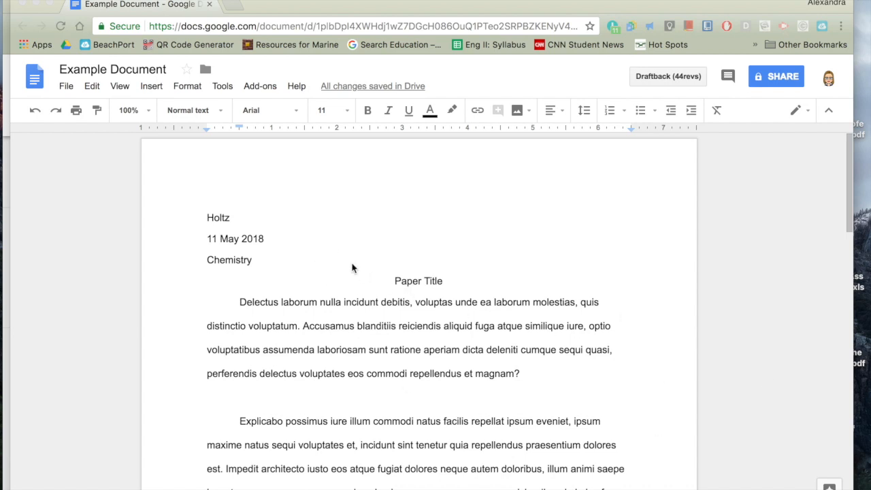
Step: Place the text cursor on the blank line below the first body paragraph and set the document zoom to 200%
{"action": "left_click", "coordinate": [264, 398]}
{"action": "scroll", "coordinate": [265, 398], "scroll_direction": "down", "scroll_amount": 2}
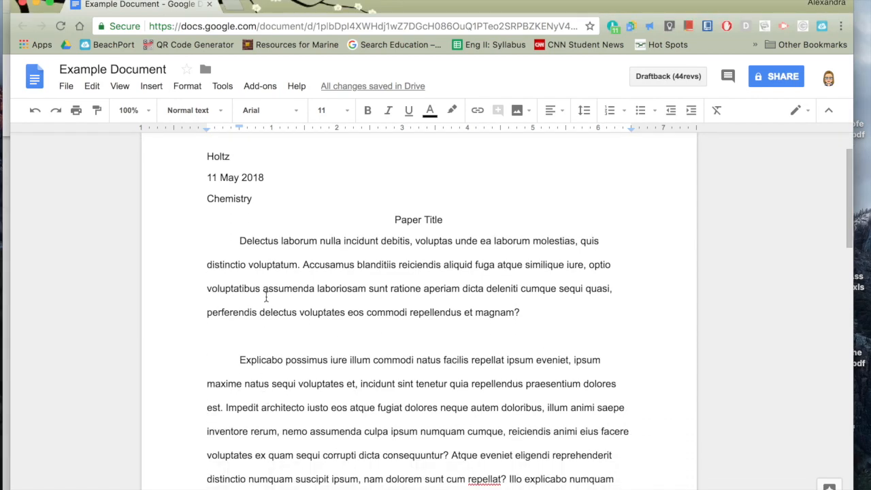
{"action": "scroll", "coordinate": [266, 297], "scroll_direction": "up", "scroll_amount": 1, "text": "ctrl"}
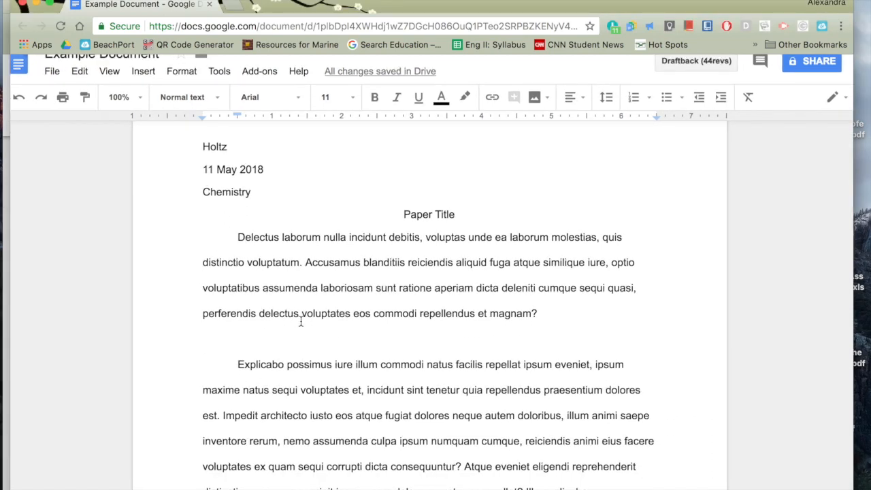
{"action": "scroll", "coordinate": [300, 322], "scroll_direction": "down", "scroll_amount": 2, "text": "ctrl"}
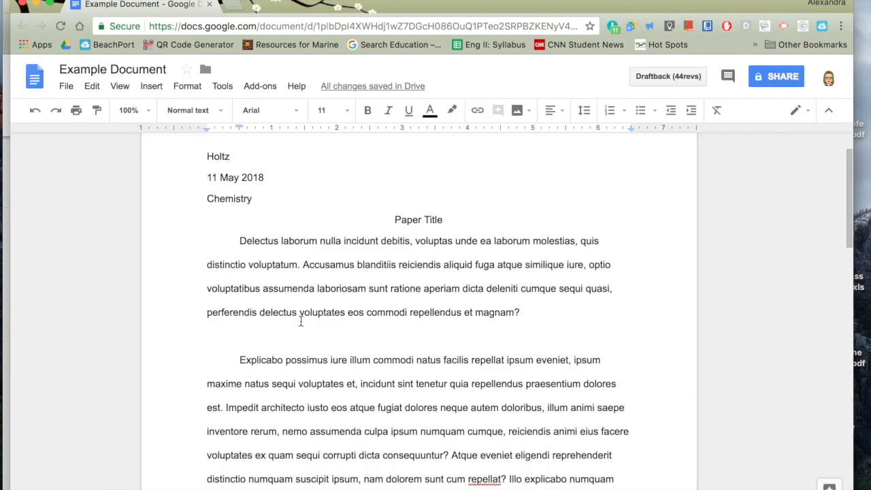
{"action": "left_click", "coordinate": [147, 111]}
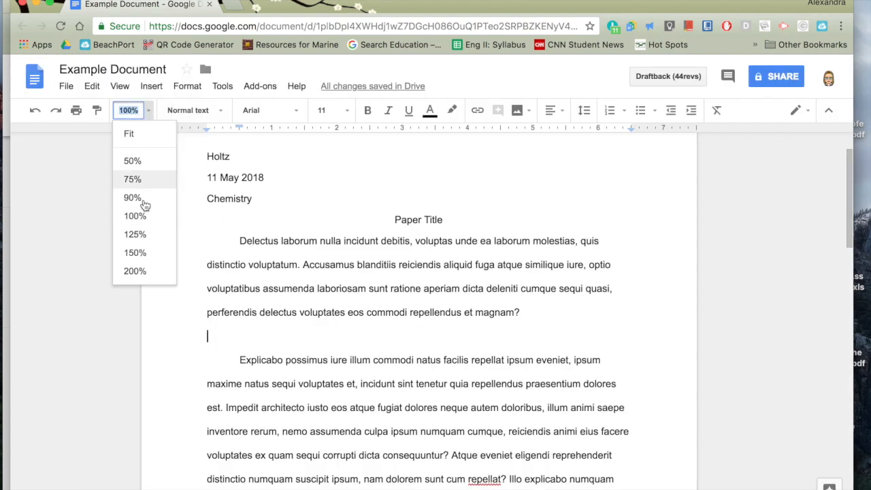
{"action": "left_click", "coordinate": [153, 272]}
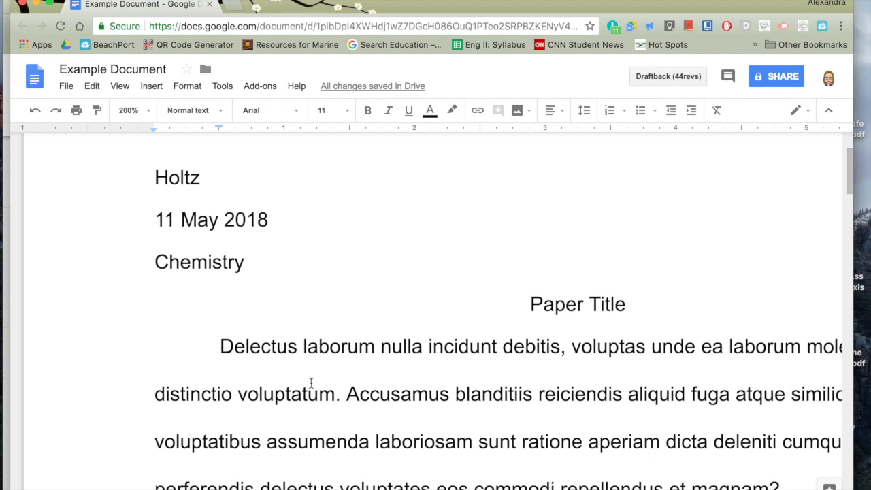
{"action": "scroll", "coordinate": [340, 390], "scroll_direction": "down", "scroll_amount": 5}
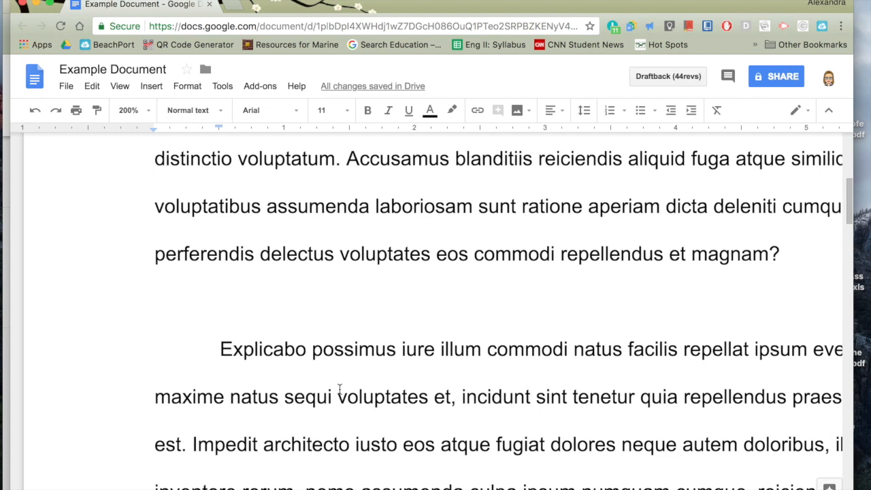
Step: Enter H2O on the blank line between the paragraphs and format its 2 as subscript
{"action": "type", "text": "H2O"}
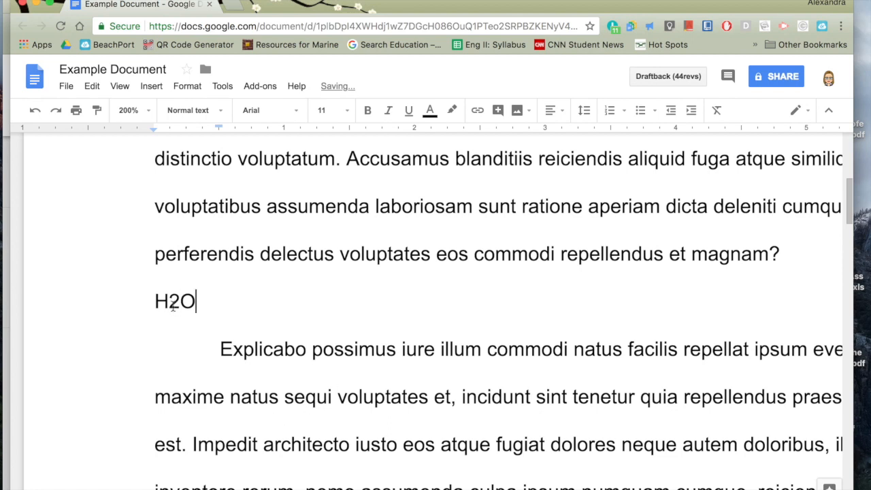
{"action": "left_click_drag", "start_coordinate": [171, 305], "coordinate": [181, 305]}
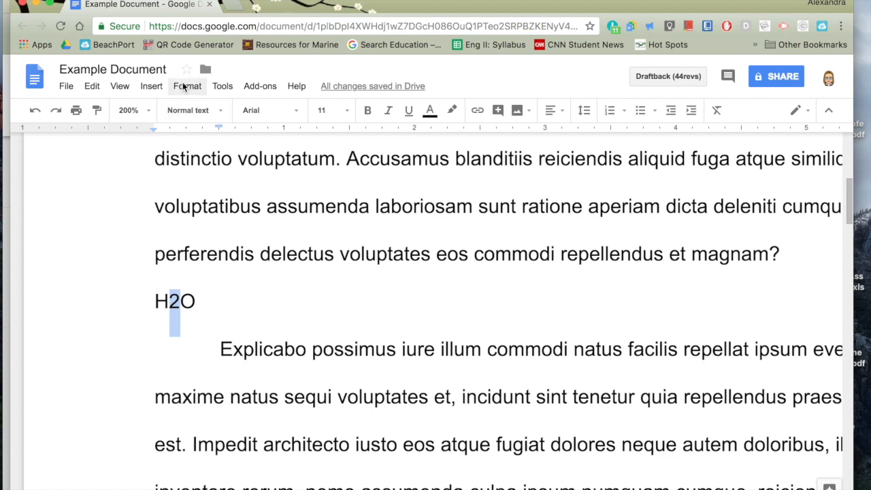
{"action": "left_click", "coordinate": [184, 86]}
{"action": "mouse_move", "coordinate": [252, 122]}
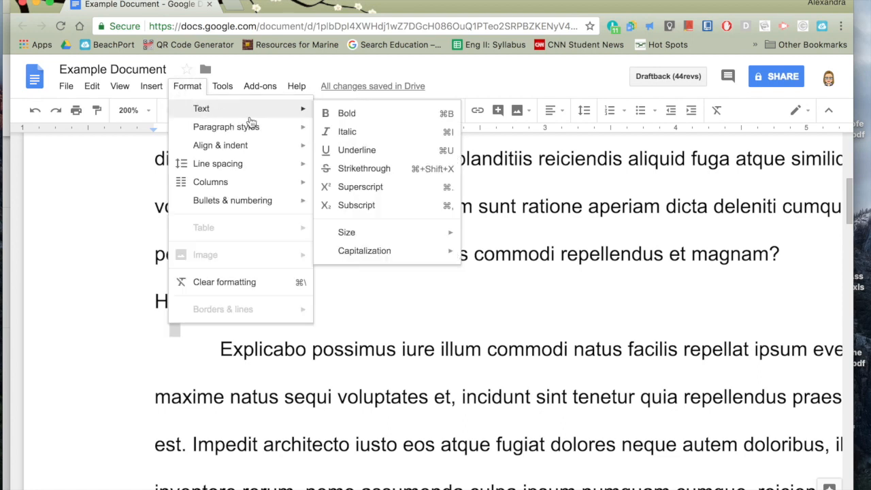
{"action": "left_click", "coordinate": [433, 213]}
Step: Separate the following paragraph from the formula line, and continue the equation after H₂O with "+ HCOOH"
{"action": "double_click", "coordinate": [208, 310]}
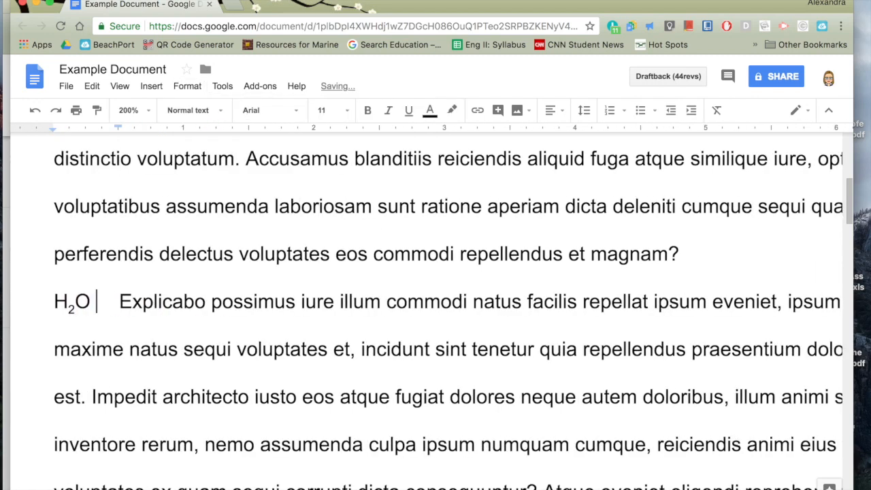
{"action": "key", "text": "Return"}
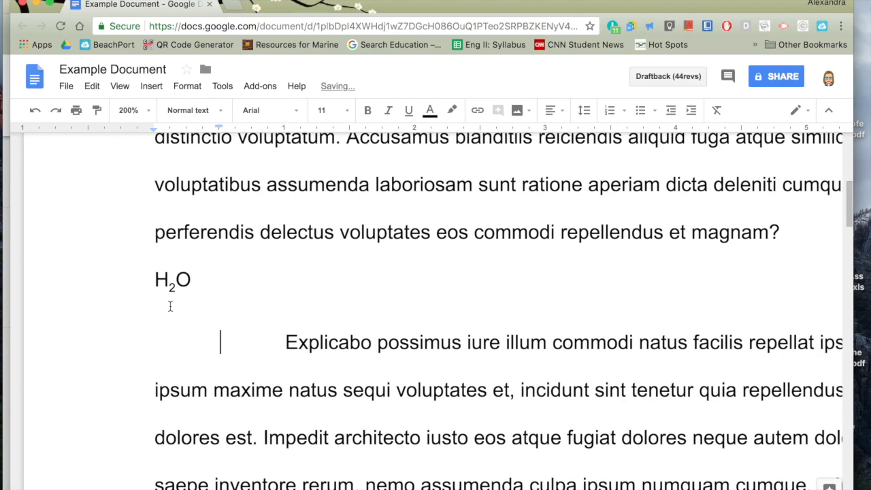
{"action": "left_click", "coordinate": [205, 280]}
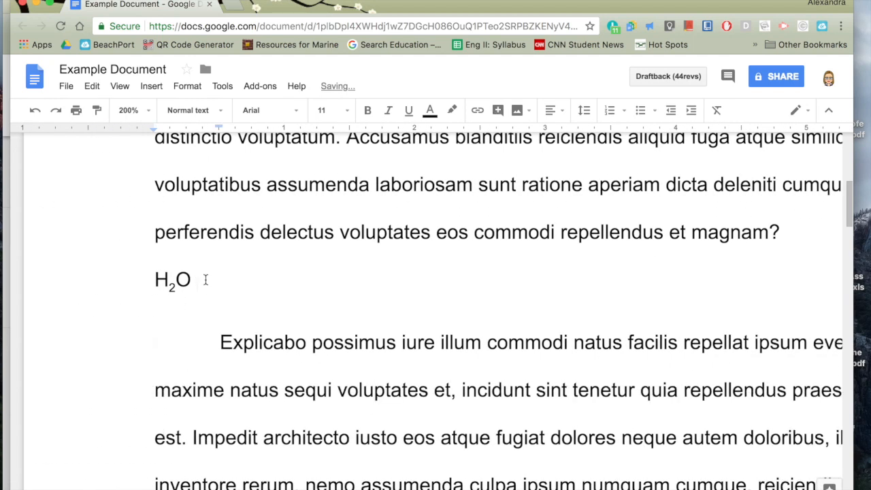
{"action": "type", "text": "+  HCOOH"}
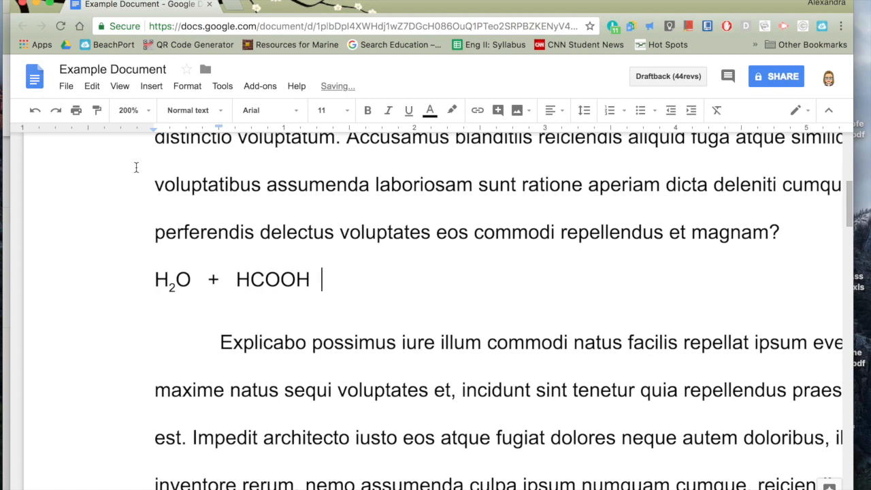
Step: Insert the special character "Rightwards arrow over leftwards arrow" (U+21C4) after HCOOH
{"action": "left_click", "coordinate": [147, 87]}
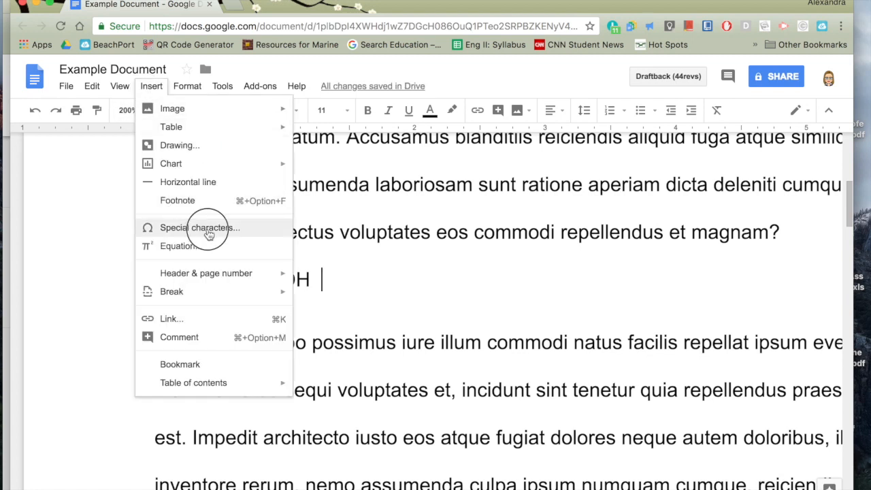
{"action": "left_click", "coordinate": [209, 234]}
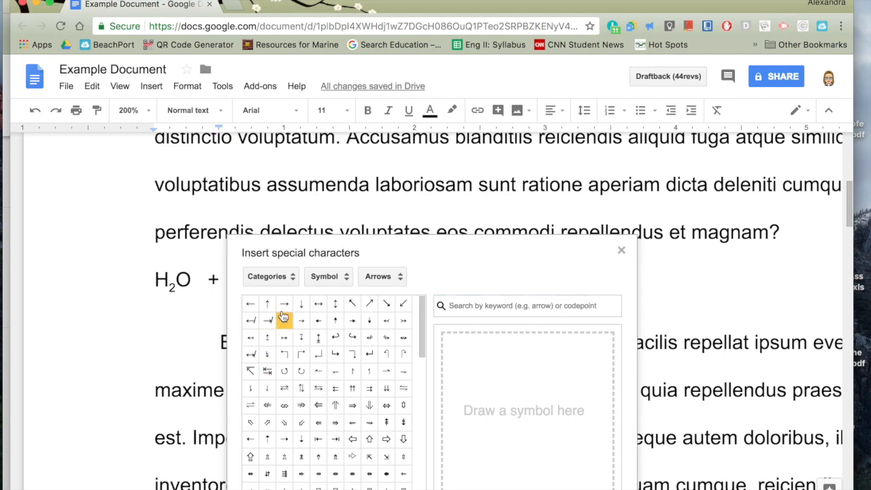
{"action": "mouse_move", "coordinate": [285, 311]}
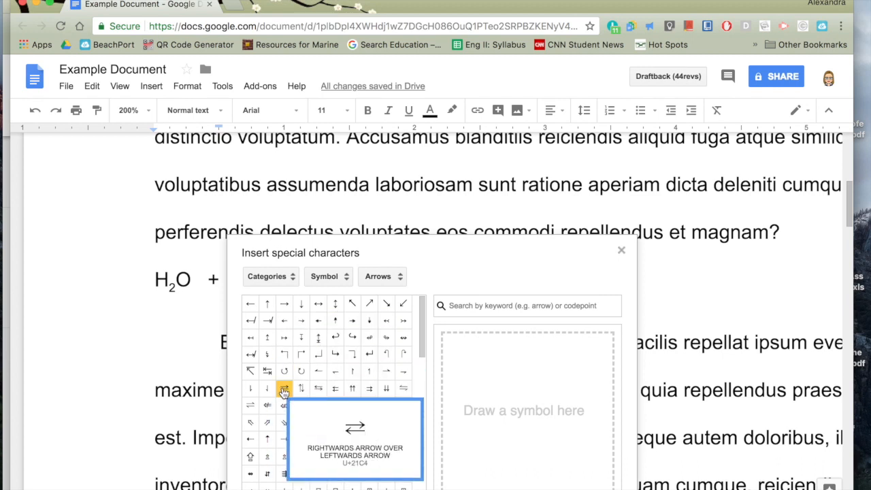
{"action": "left_click", "coordinate": [285, 389]}
{"action": "left_click", "coordinate": [621, 250]}
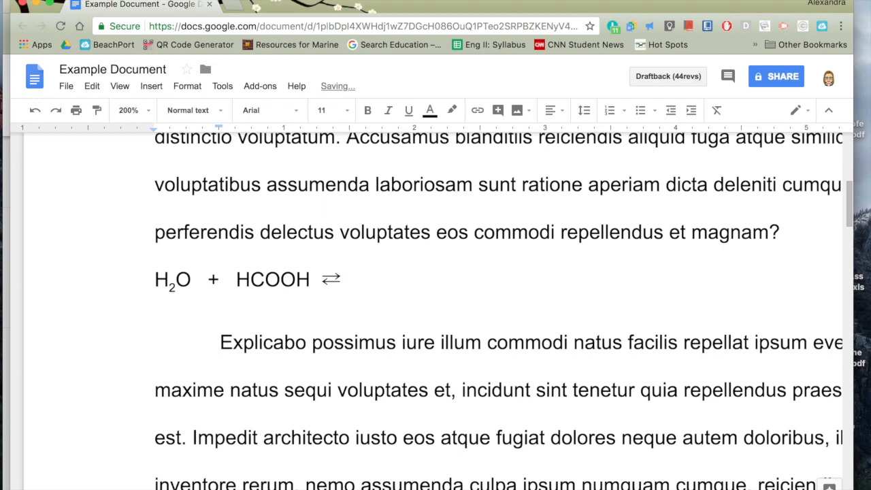
Step: Add H3O+ after the double arrow, with the 3 as subscript and the plus sign as superscript
{"action": "type", "text": "H3O+"}
{"action": "left_click_drag", "start_coordinate": [400, 277], "coordinate": [389, 278]}
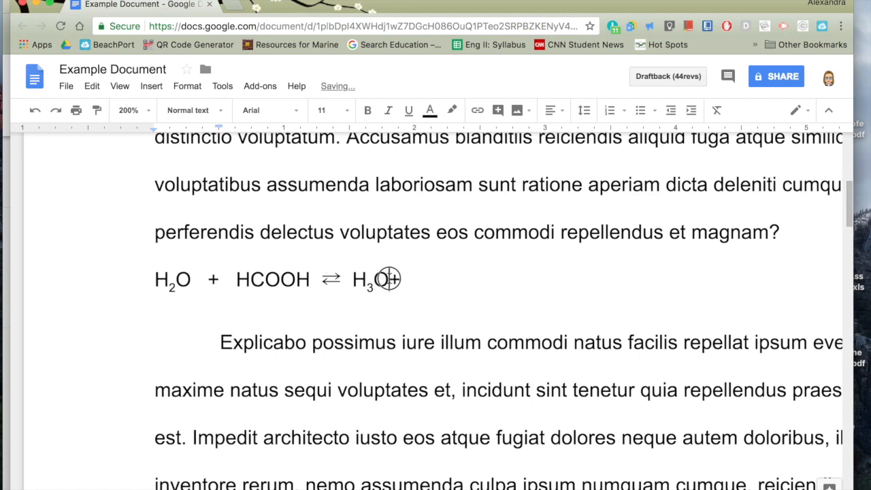
{"action": "left_click", "coordinate": [180, 94]}
{"action": "mouse_move", "coordinate": [227, 113]}
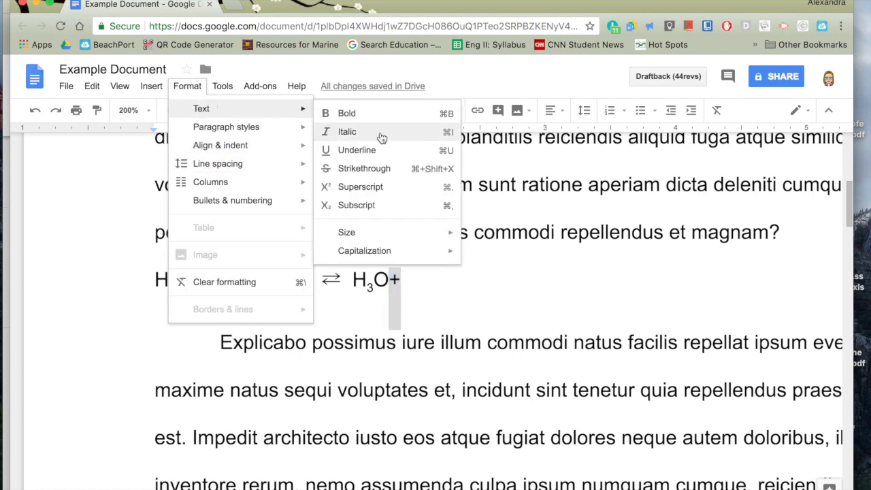
{"action": "left_click", "coordinate": [378, 191]}
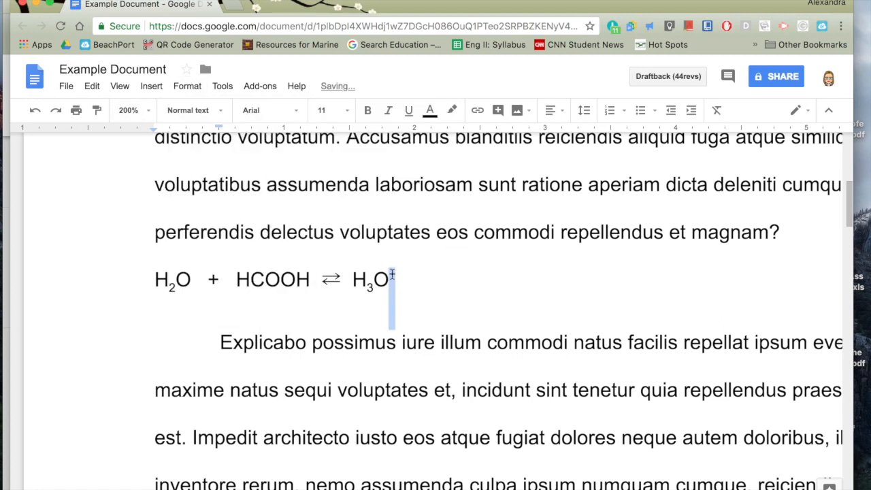
Step: Return to normal text after H₃O⁺ and complete the equation with "+ HCOO" and a superscript minus sign
{"action": "left_click", "coordinate": [410, 278]}
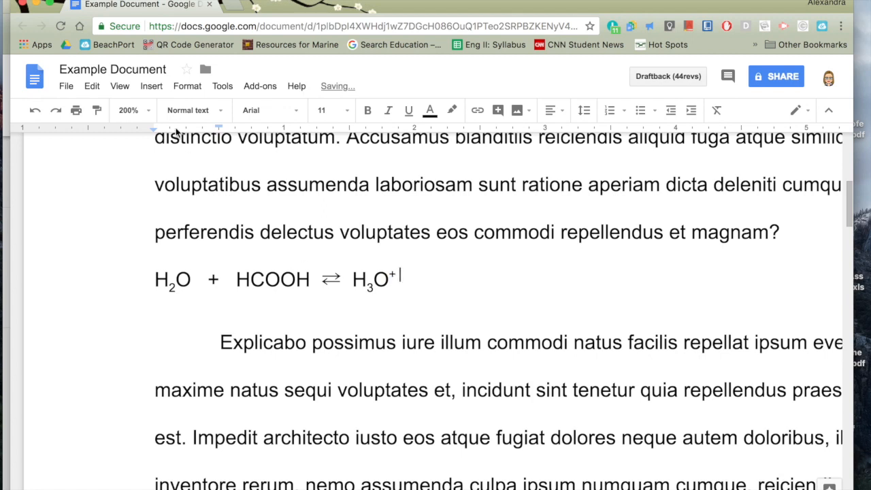
{"action": "left_click", "coordinate": [187, 86]}
{"action": "mouse_move", "coordinate": [237, 109]}
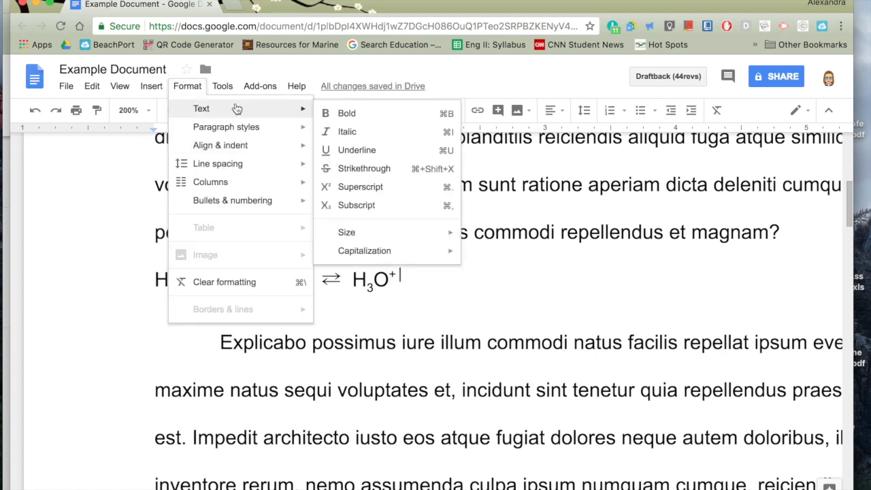
{"action": "left_click", "coordinate": [407, 205]}
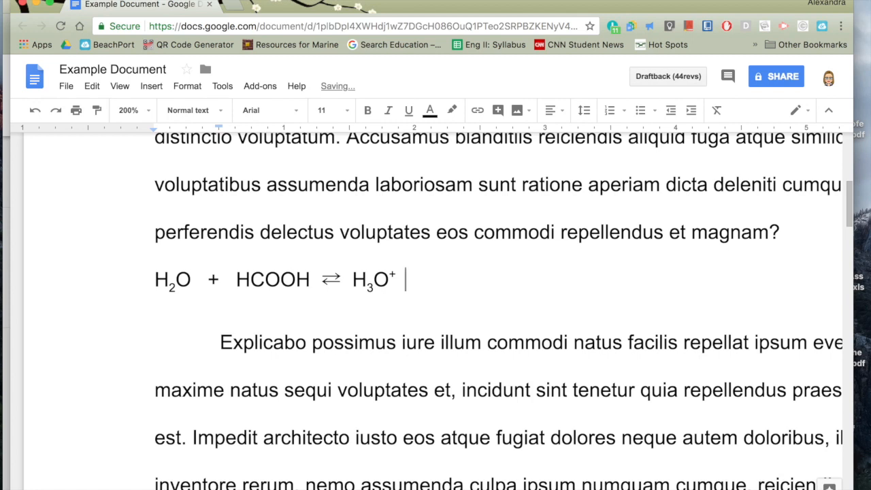
{"action": "type", "text": "+  HCOOH ⇄ H₃O"}
{"action": "key", "text": "BackSpace"}
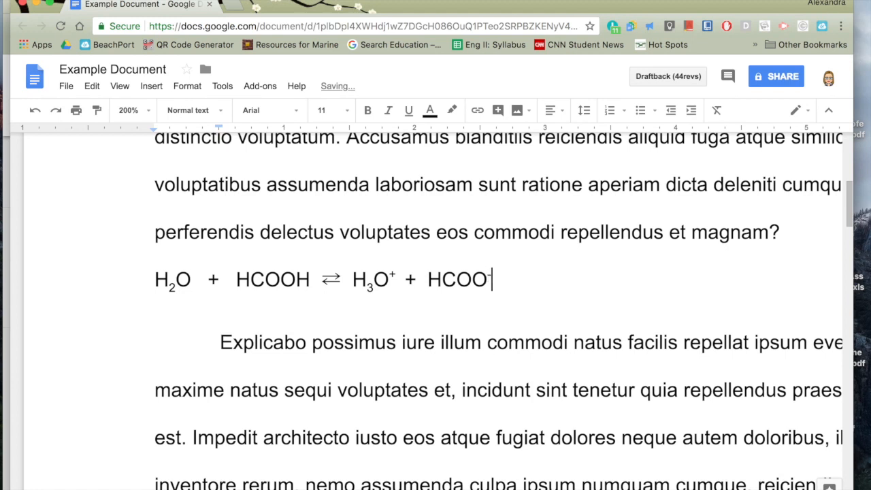
Step: Add the state labels (l) after H₂O, with the l in the Pacifico font, and (aq) after HCOOH
{"action": "double_click", "coordinate": [506, 288]}
{"action": "left_click", "coordinate": [288, 288]}
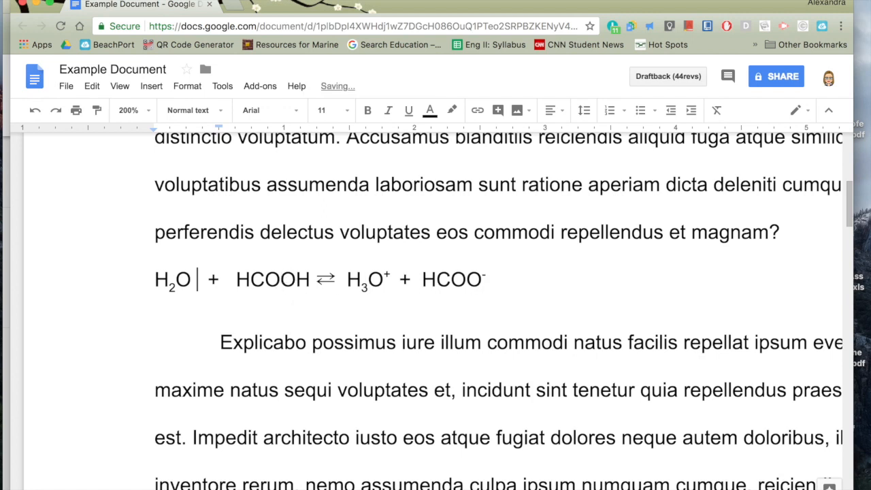
{"action": "type", "text": "("}
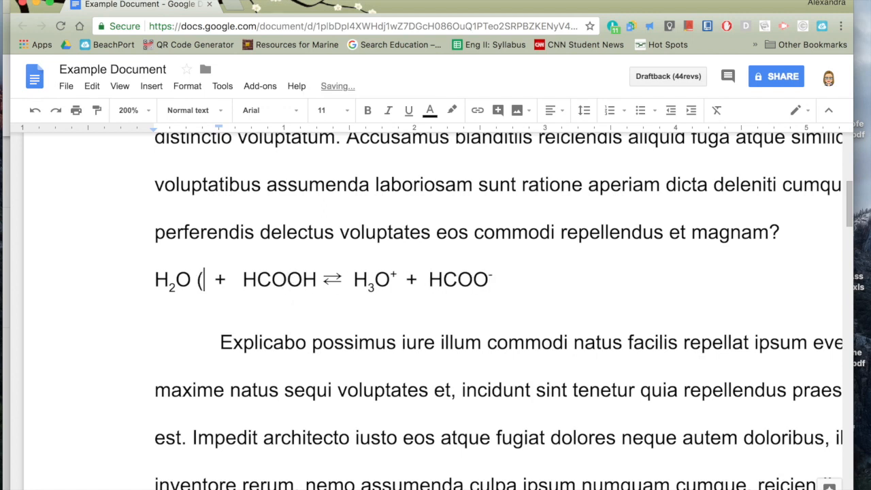
{"action": "left_click", "coordinate": [285, 110]}
{"action": "scroll", "coordinate": [297, 321], "scroll_direction": "down", "scroll_amount": 10}
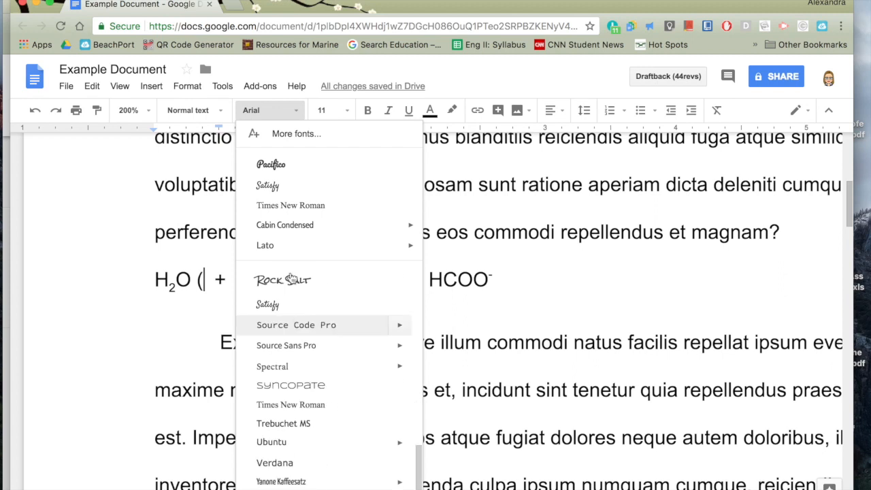
{"action": "left_click", "coordinate": [295, 169]}
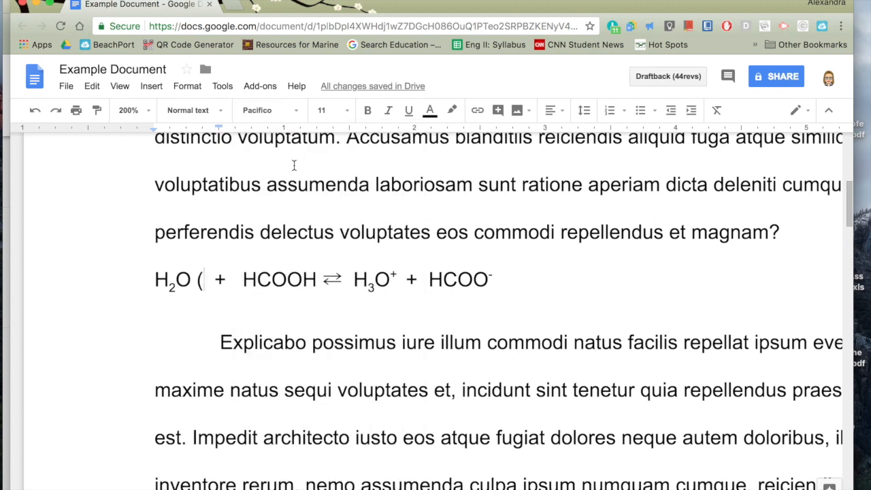
{"action": "type", "text": "l)"}
{"action": "left_click", "coordinate": [332, 279]}
{"action": "type", "text": "(aq"}
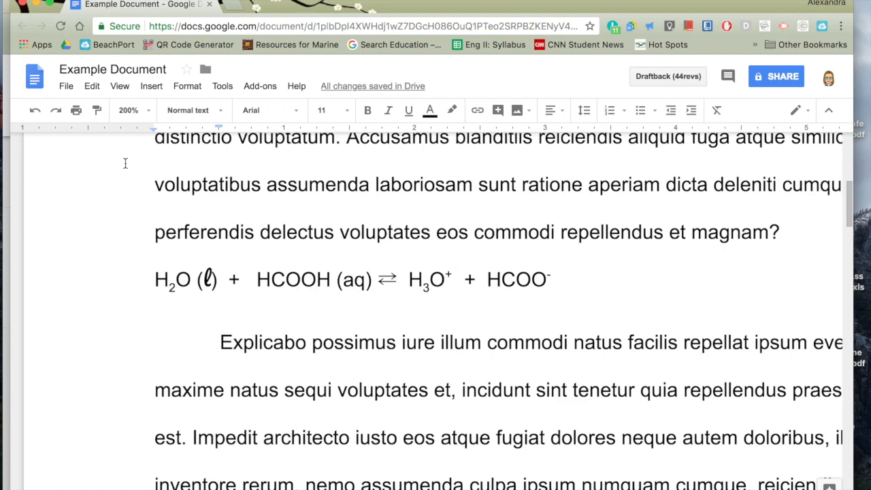
Step: Set the document zoom to 100% and return to the beginning of the document
{"action": "scroll", "coordinate": [125, 162], "scroll_direction": "up", "scroll_amount": 5}
{"action": "left_click", "coordinate": [147, 116]}
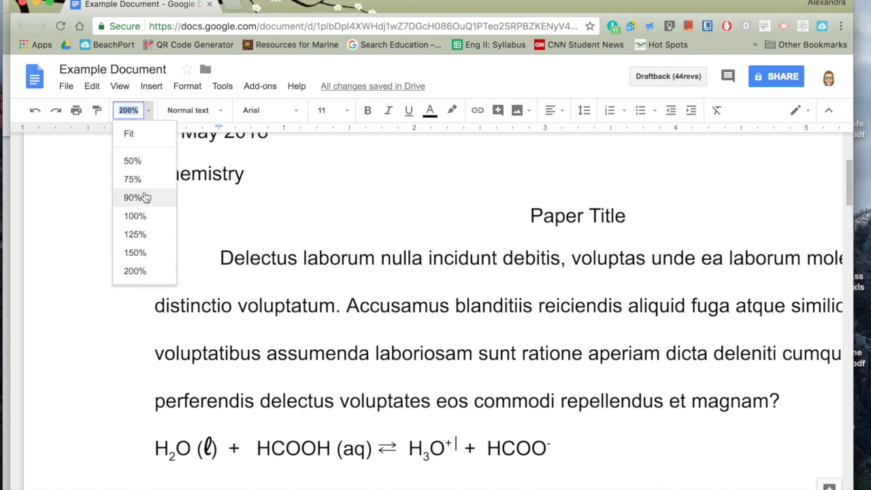
{"action": "left_click", "coordinate": [151, 222]}
{"action": "scroll", "coordinate": [337, 275], "scroll_direction": "up", "scroll_amount": 3}
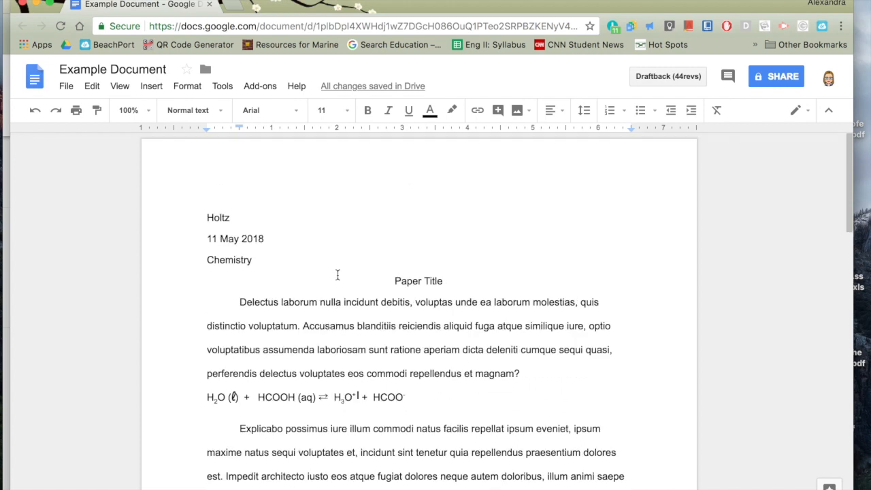
Step: Insert a new drawing into the document and place the first cat photo from the 2017-01-18 album in it
{"action": "left_click", "coordinate": [151, 86]}
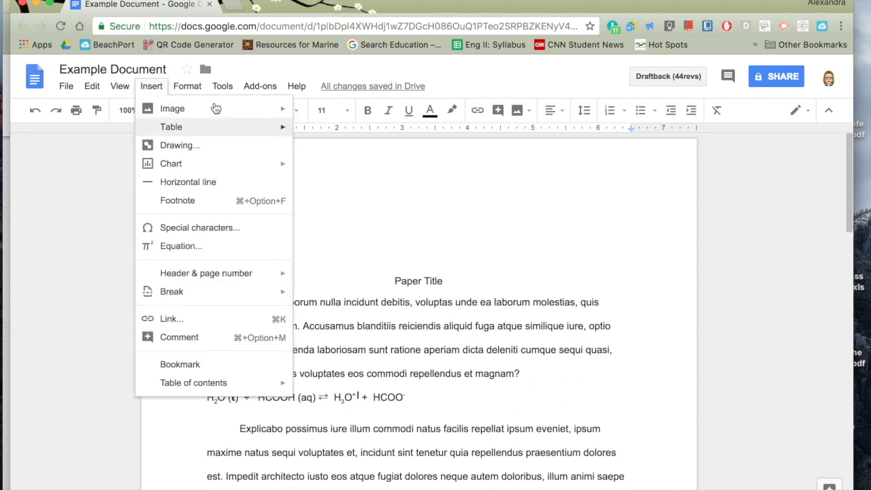
{"action": "mouse_move", "coordinate": [216, 110]}
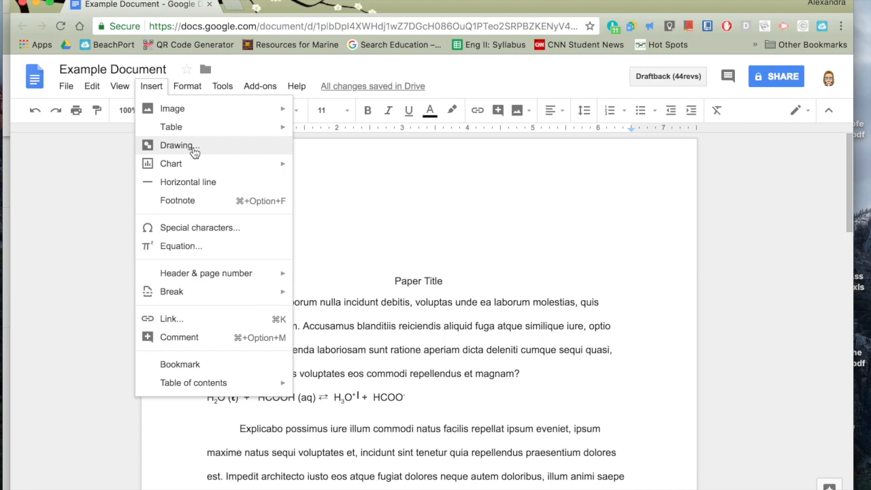
{"action": "left_click", "coordinate": [194, 153]}
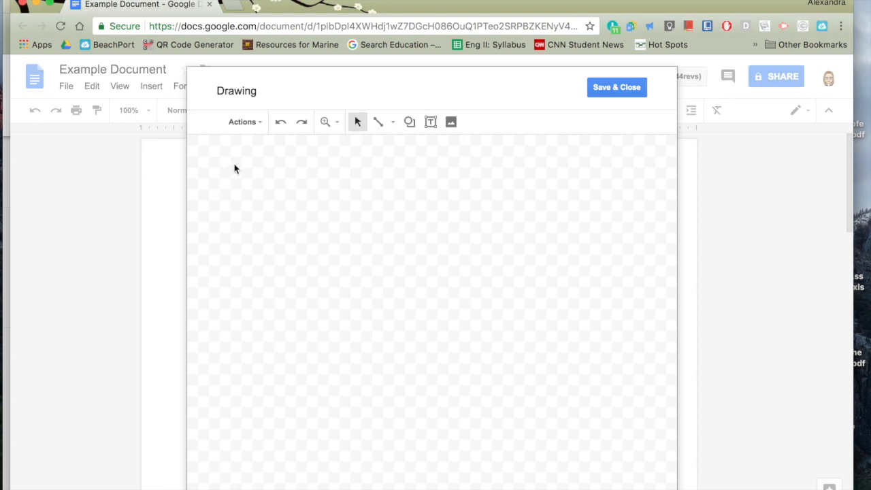
{"action": "left_click", "coordinate": [451, 123]}
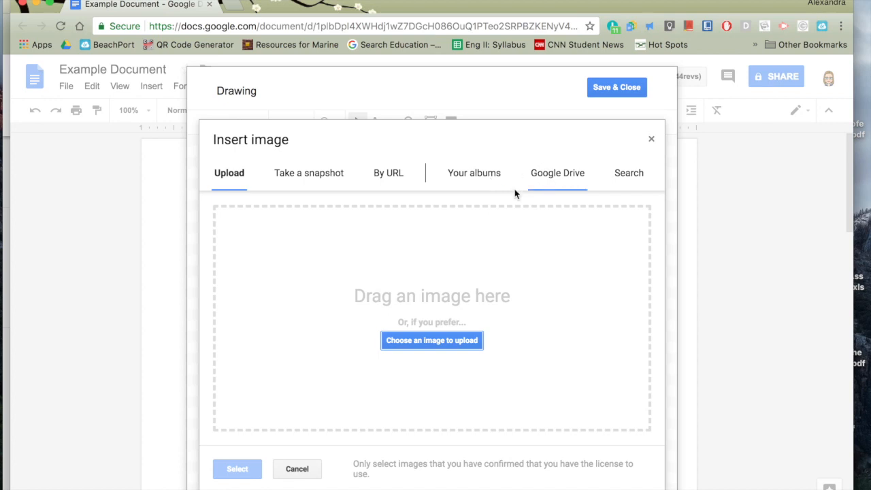
{"action": "left_click", "coordinate": [469, 181]}
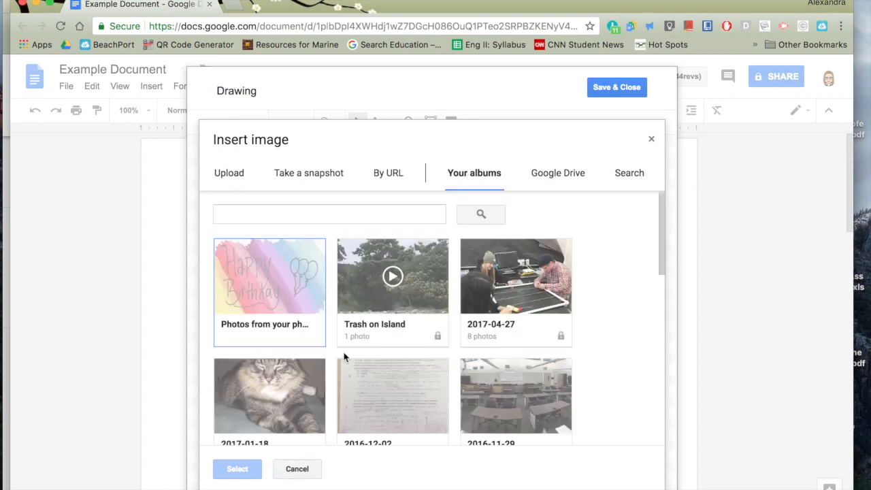
{"action": "scroll", "coordinate": [346, 356], "scroll_direction": "down", "scroll_amount": 3}
{"action": "left_click", "coordinate": [265, 267]}
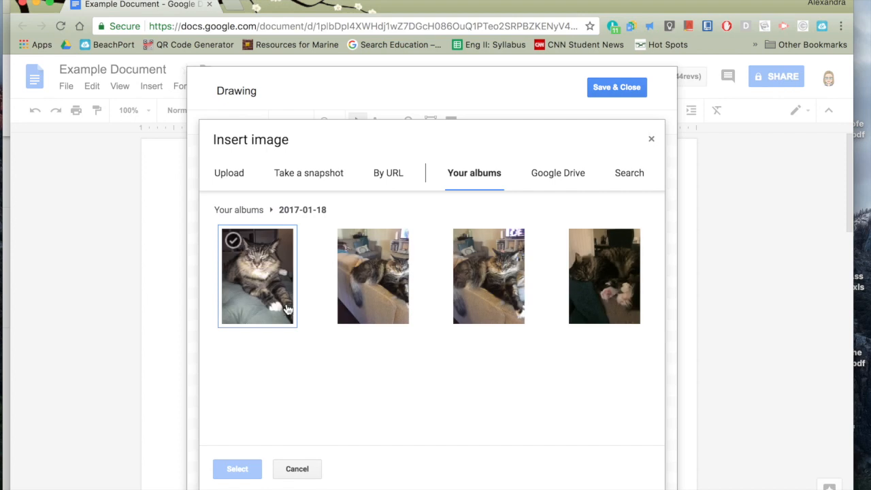
{"action": "left_click", "coordinate": [269, 312]}
{"action": "left_click", "coordinate": [231, 470]}
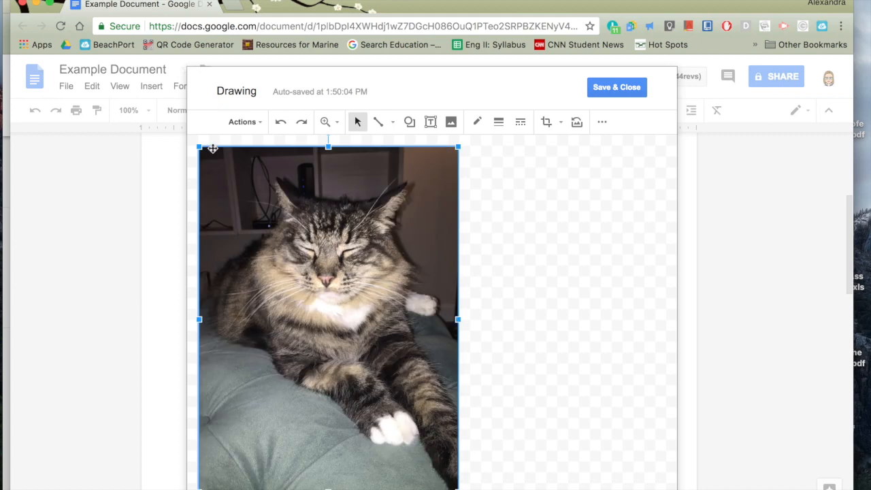
Step: Shrink the cat photo to about two thirds of its size and move it to the upper middle of the drawing canvas
{"action": "left_click_drag", "start_coordinate": [199, 147], "coordinate": [284, 261]}
{"action": "left_click_drag", "start_coordinate": [412, 344], "coordinate": [460, 255]}
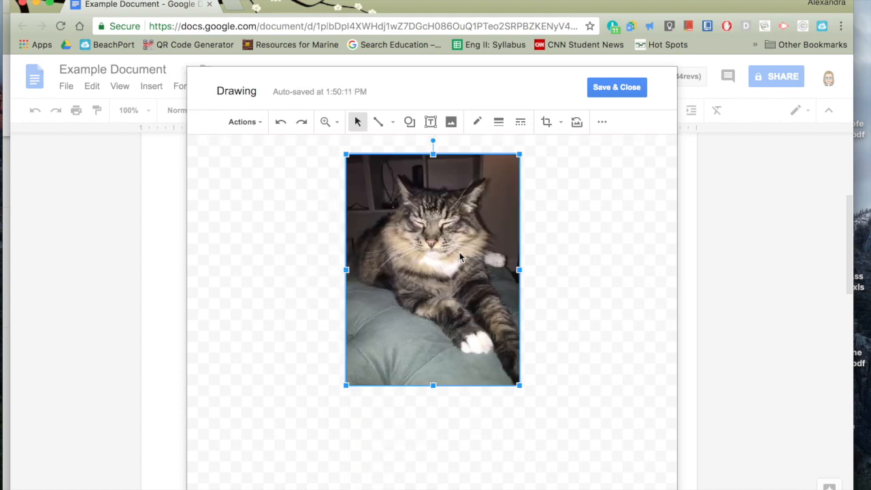
{"action": "left_click", "coordinate": [403, 411]}
Step: Draw a black-outlined text box directly beneath the photo, matching the photo's width
{"action": "left_click", "coordinate": [430, 121]}
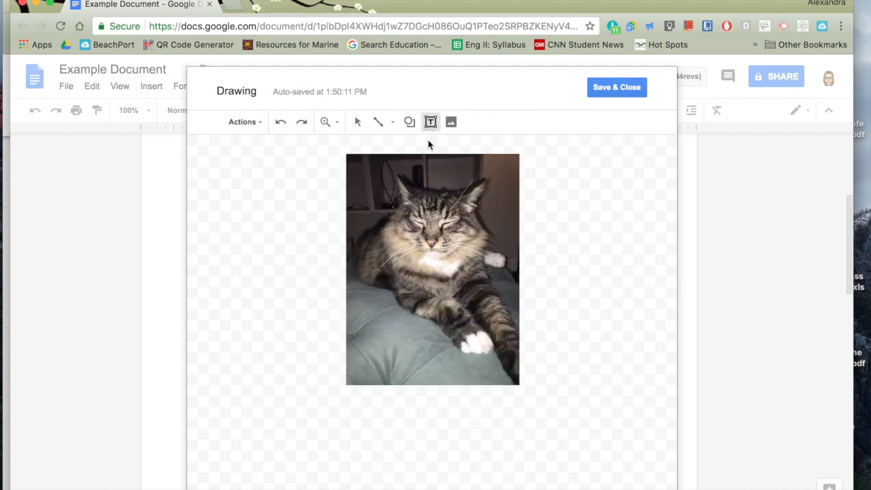
{"action": "mouse_move", "coordinate": [346, 384]}
{"action": "left_mouse_down"}
{"action": "mouse_move", "coordinate": [455, 445]}
{"action": "mouse_move", "coordinate": [519, 449]}
{"action": "left_mouse_up"}
{"action": "left_click", "coordinate": [616, 388]}
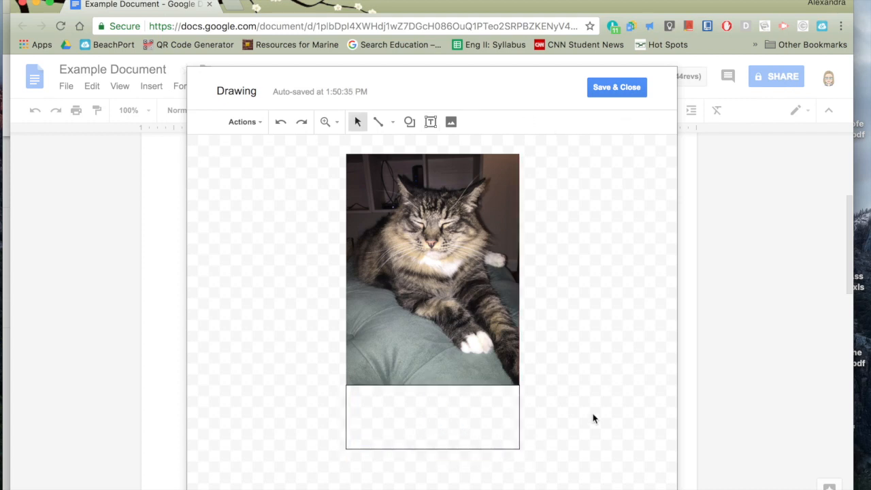
Step: Enter the caption "Figure 1. This is my cat named Sampson." in the text box and shorten the box to fit its two lines
{"action": "left_click", "coordinate": [389, 422]}
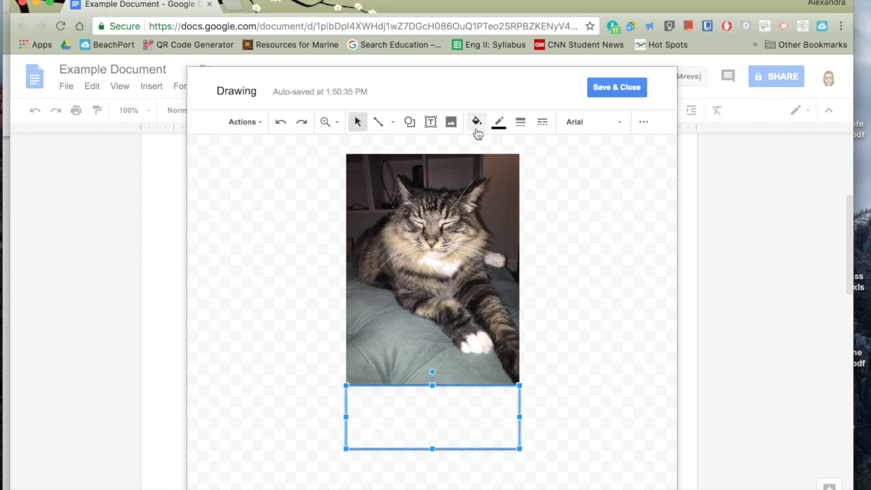
{"action": "left_click", "coordinate": [400, 402]}
{"action": "type", "text": "Figure 1."}
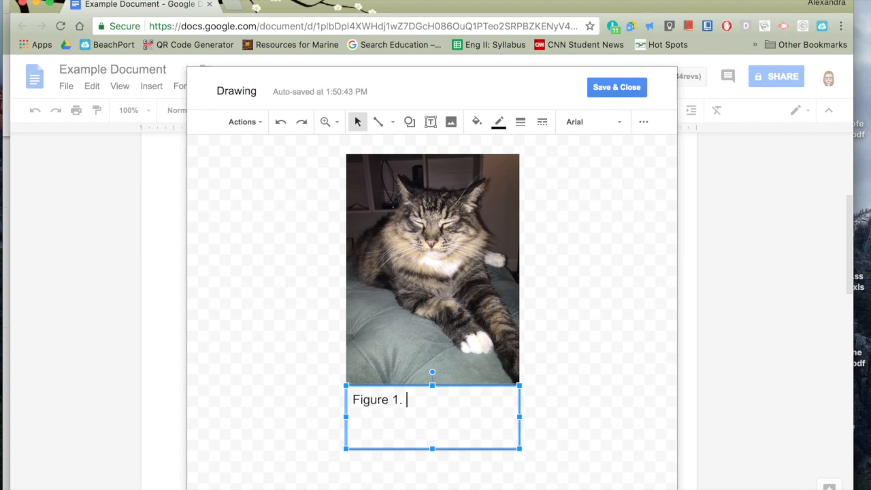
{"action": "type", "text": " This is my cat named"}
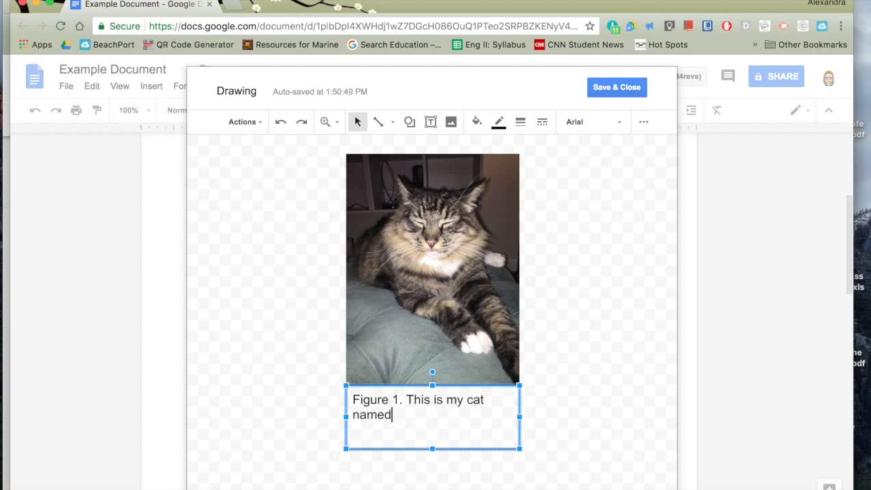
{"action": "type", "text": " Sampson."}
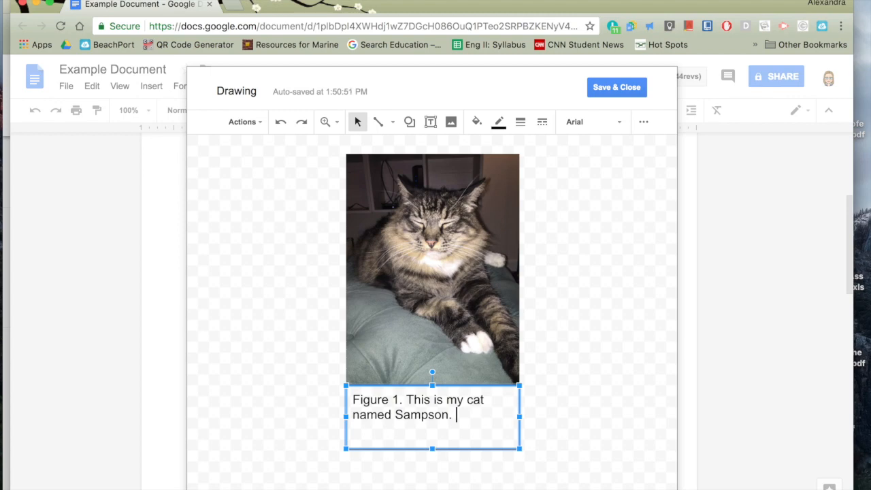
{"action": "left_click_drag", "start_coordinate": [432, 449], "coordinate": [434, 424]}
{"action": "left_click", "coordinate": [579, 409]}
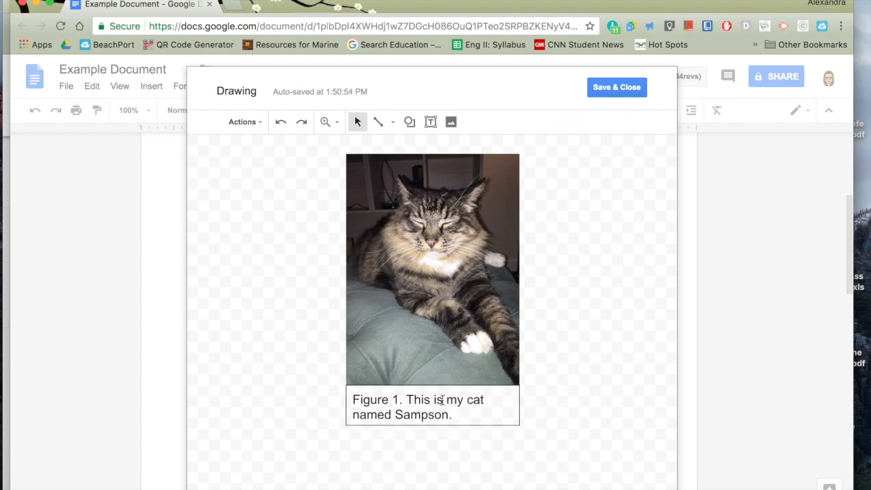
Step: Set the caption's font size to 10 and reduce the text box height to fit the smaller text
{"action": "left_click", "coordinate": [433, 397]}
{"action": "left_click_drag", "start_coordinate": [458, 414], "coordinate": [334, 389]}
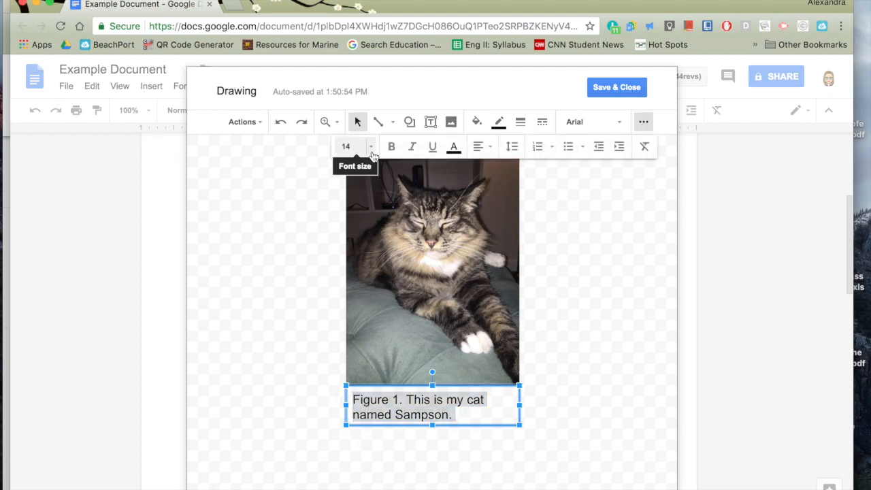
{"action": "left_click", "coordinate": [351, 147]}
{"action": "left_click", "coordinate": [365, 246]}
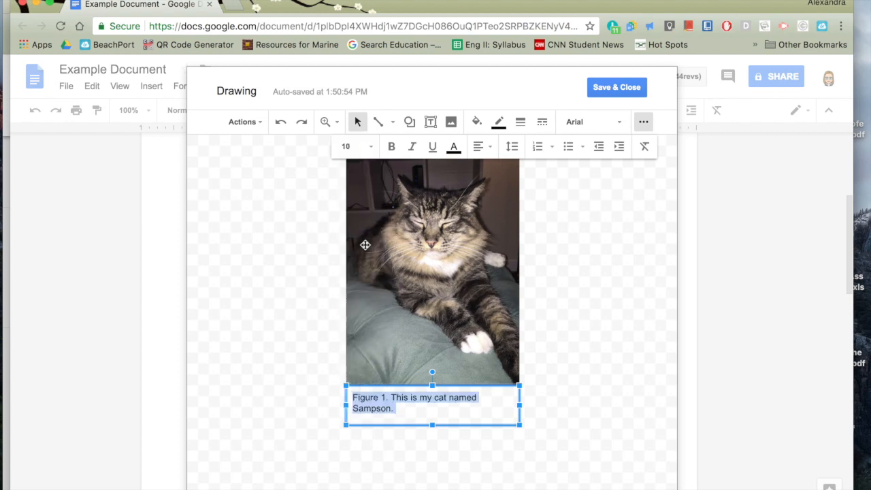
{"action": "left_click_drag", "start_coordinate": [432, 424], "coordinate": [433, 415]}
{"action": "left_click", "coordinate": [557, 446]}
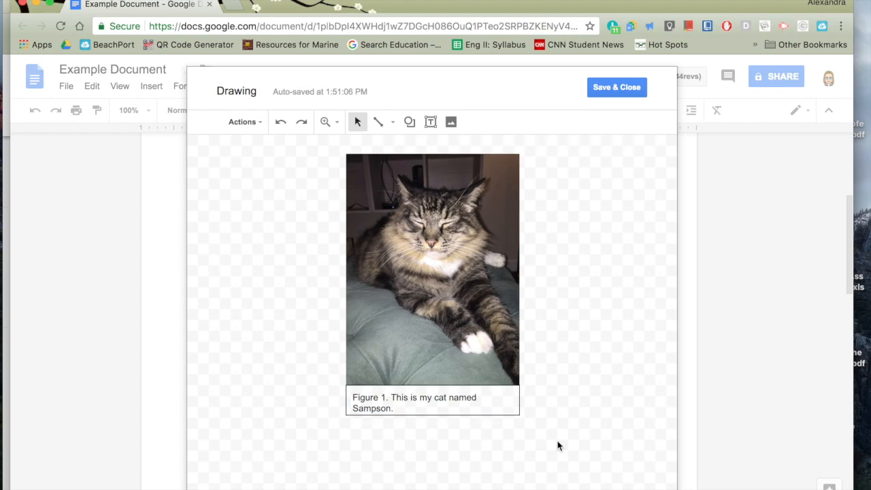
Step: Save the captioned drawing into the document and scale it down slightly on the page
{"action": "left_click", "coordinate": [616, 90]}
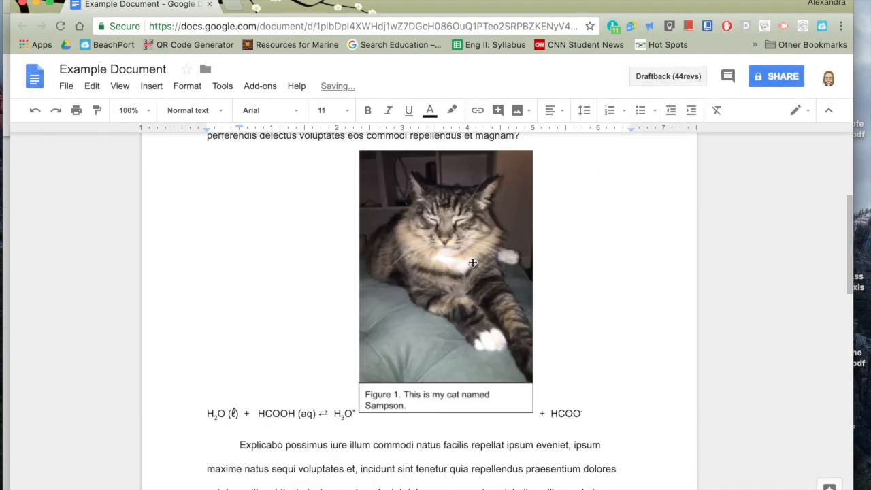
{"action": "left_click", "coordinate": [454, 318]}
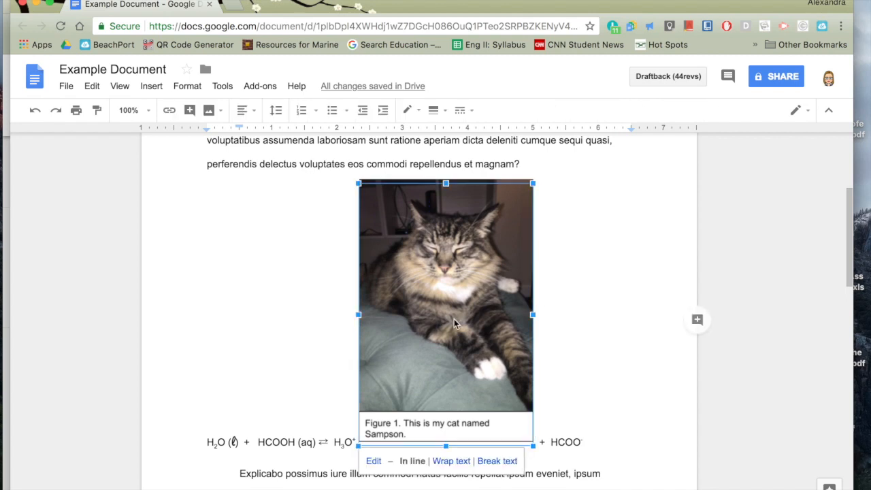
{"action": "mouse_move", "coordinate": [533, 447]}
{"action": "left_mouse_down"}
{"action": "mouse_move", "coordinate": [451, 372]}
{"action": "mouse_move", "coordinate": [492, 383]}
{"action": "mouse_move", "coordinate": [526, 417]}
{"action": "left_mouse_up"}
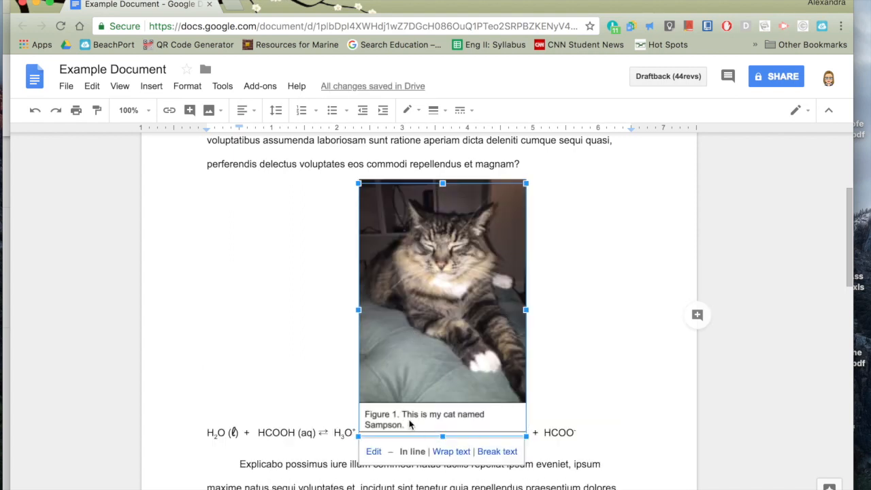
Step: Open the inserted drawing for editing and shrink the cat photo proportionally to about three quarters of its size
{"action": "left_click", "coordinate": [374, 451]}
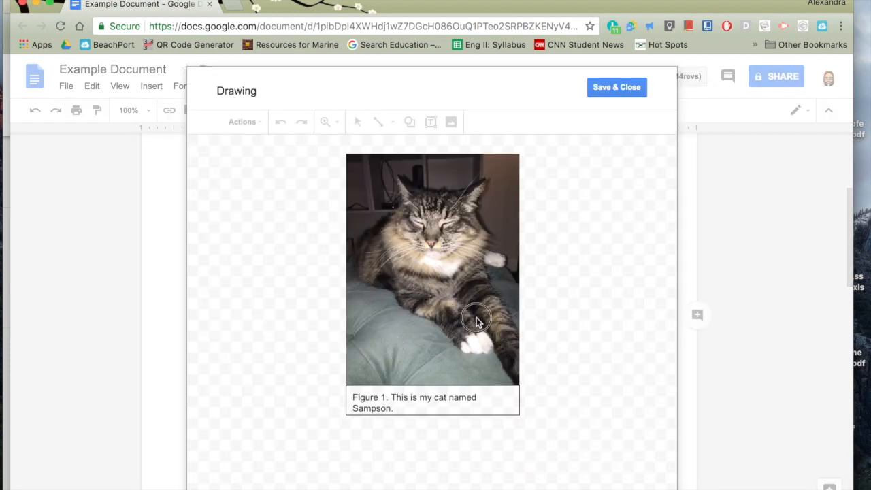
{"action": "left_click", "coordinate": [501, 365]}
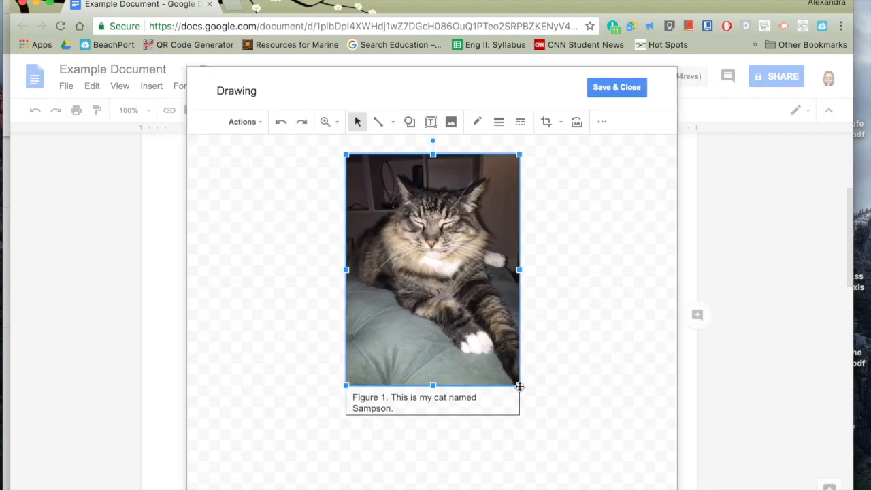
{"action": "left_click_drag", "start_coordinate": [520, 387], "coordinate": [476, 327]}
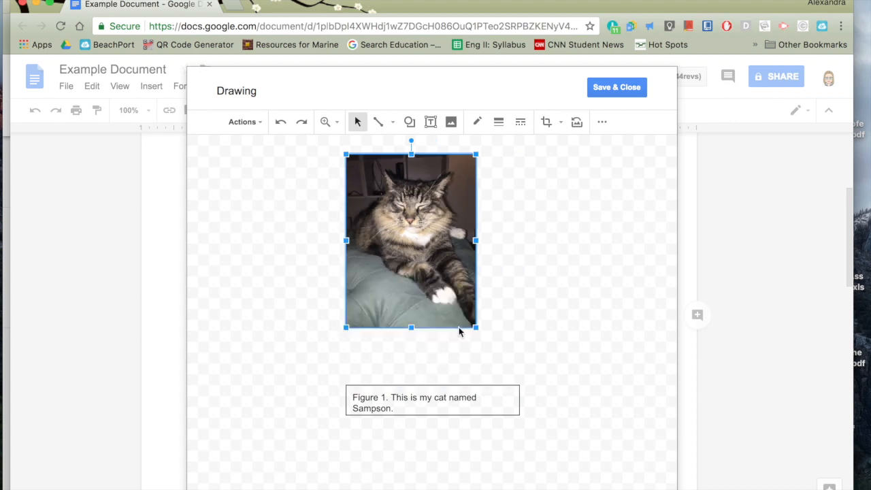
Step: Move the caption box up against the photo's lower edge, narrow it to the photo's width, and save the drawing
{"action": "left_click", "coordinate": [479, 399]}
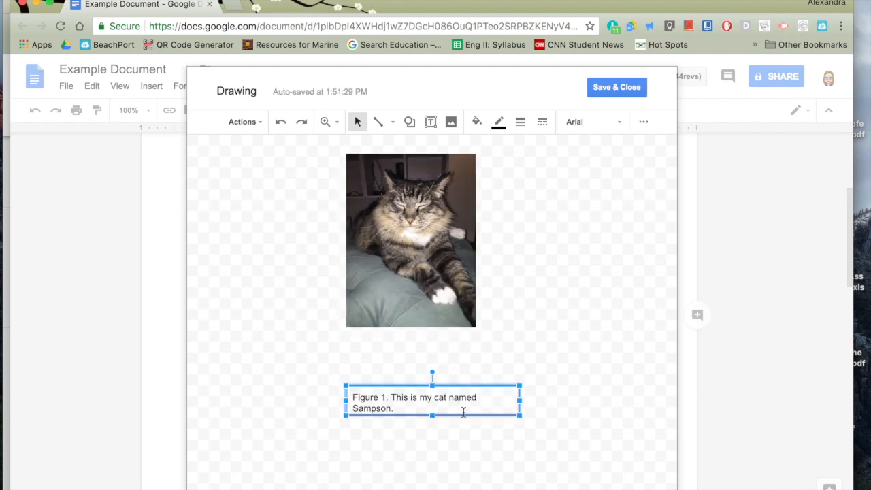
{"action": "left_click_drag", "start_coordinate": [415, 385], "coordinate": [416, 329]}
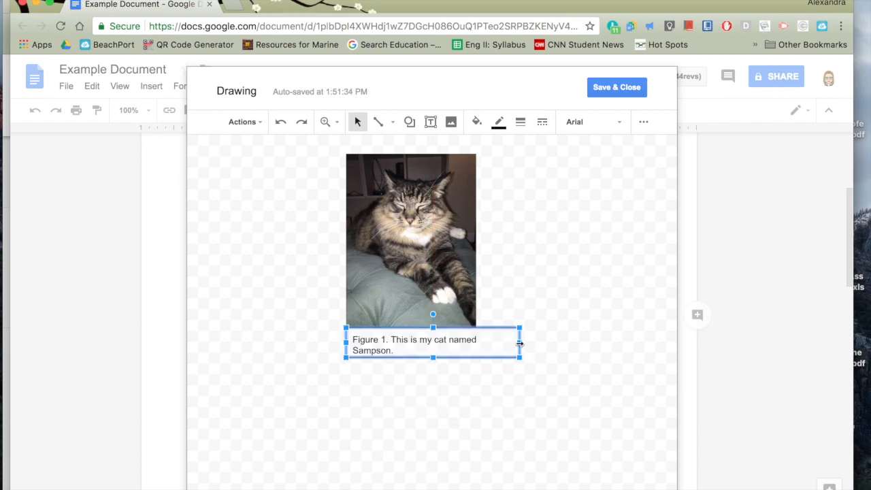
{"action": "mouse_move", "coordinate": [473, 342]}
{"action": "left_mouse_down"}
{"action": "mouse_move", "coordinate": [502, 340]}
{"action": "mouse_move", "coordinate": [476, 346]}
{"action": "left_mouse_up"}
{"action": "left_click", "coordinate": [500, 369]}
{"action": "left_click", "coordinate": [609, 89]}
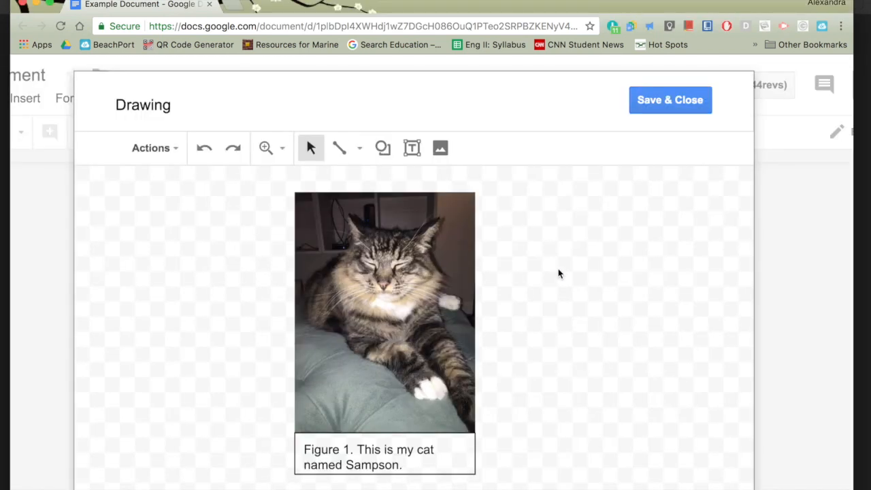
Step: Draw an arrow from the blank canvas beside the photo to the cat's nose
{"action": "scroll", "coordinate": [558, 273], "scroll_direction": "down", "scroll_amount": 3}
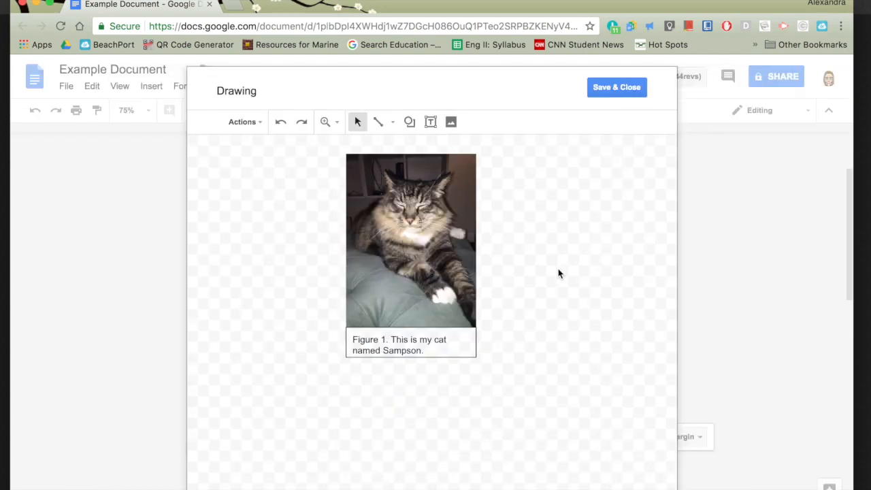
{"action": "left_click", "coordinate": [379, 125]}
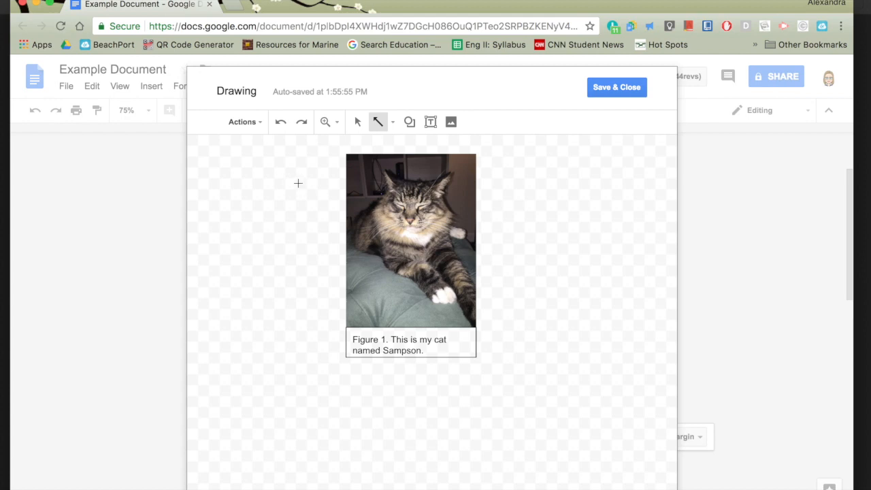
{"action": "left_click_drag", "start_coordinate": [289, 182], "coordinate": [409, 217]}
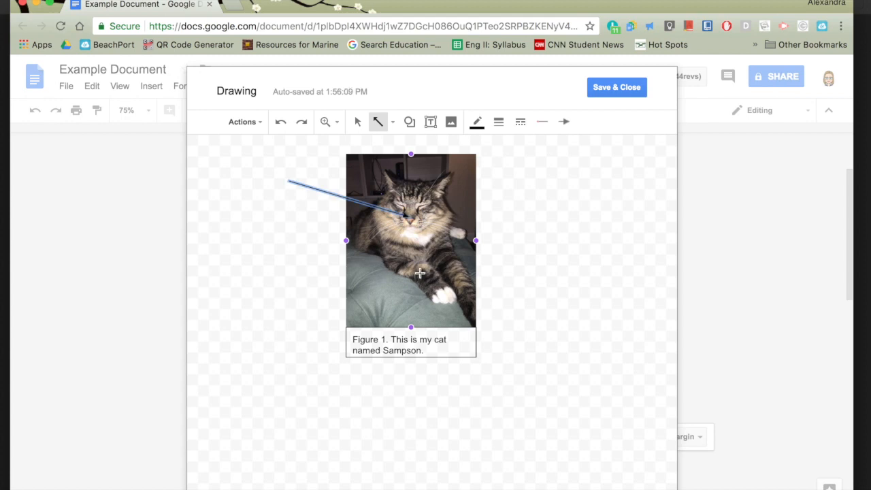
Step: Try the hollow triangle as the arrow's end style and switch back to the filled triangle
{"action": "left_click", "coordinate": [568, 122]}
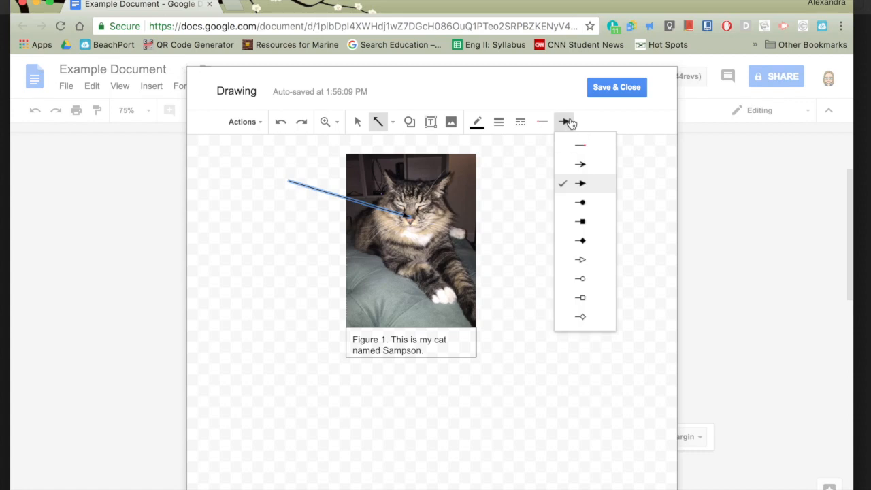
{"action": "left_click", "coordinate": [582, 260]}
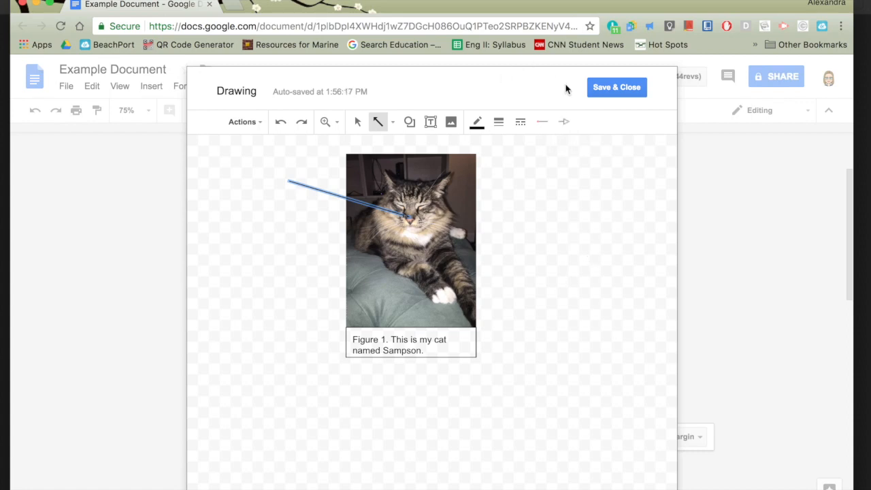
{"action": "left_click", "coordinate": [564, 121]}
{"action": "left_click", "coordinate": [592, 188]}
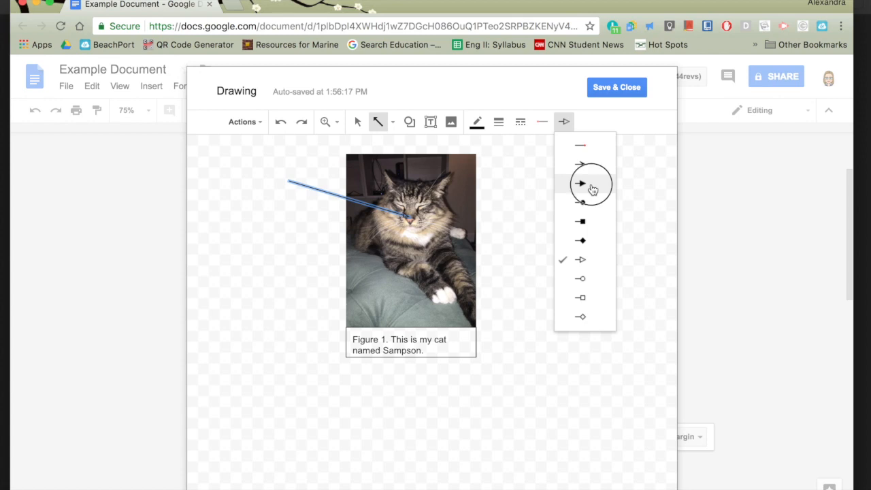
Step: Try an arrowhead on the starting end of the arrow and switch that end back to none
{"action": "left_click", "coordinate": [543, 121]}
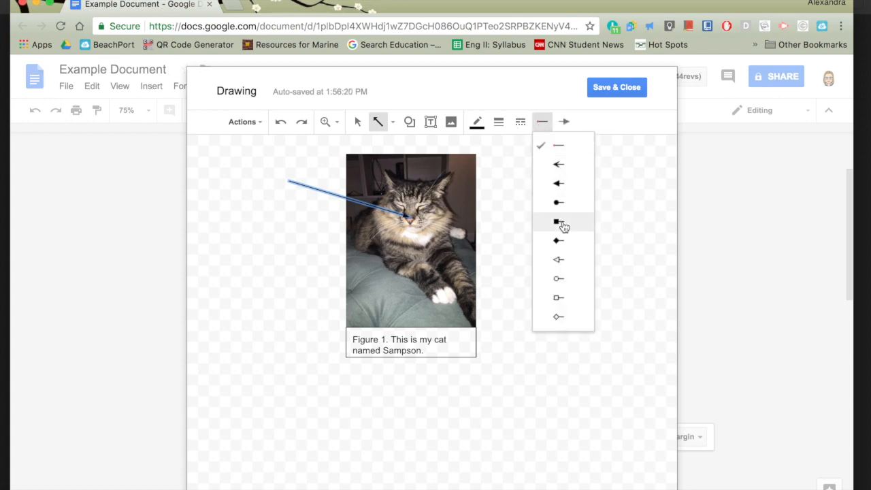
{"action": "left_click", "coordinate": [559, 164]}
{"action": "left_click", "coordinate": [543, 125]}
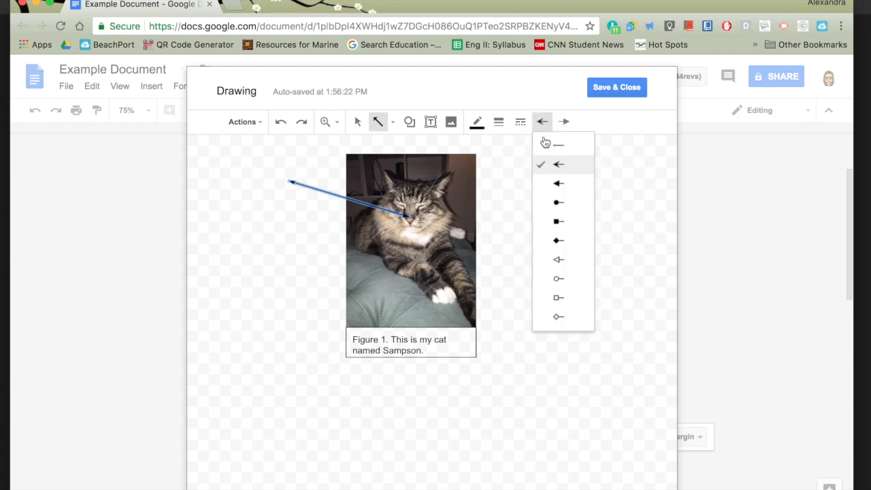
{"action": "left_click", "coordinate": [553, 145]}
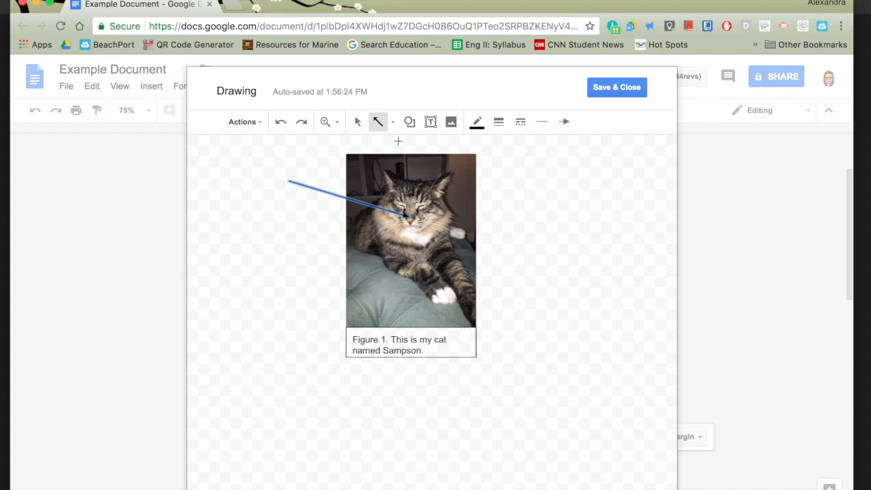
Step: Set the arrow's line weight to 3px and its colour to red
{"action": "left_click", "coordinate": [500, 123]}
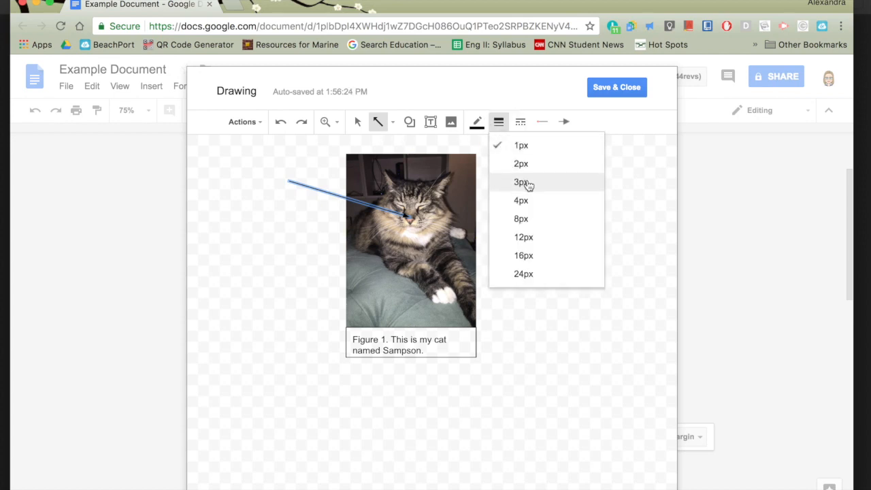
{"action": "left_click", "coordinate": [526, 180]}
{"action": "left_click", "coordinate": [482, 128]}
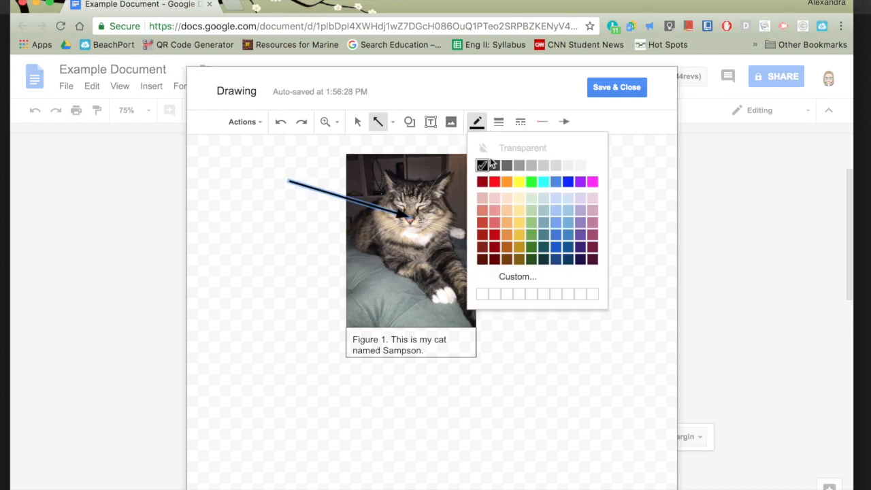
{"action": "left_click", "coordinate": [493, 180]}
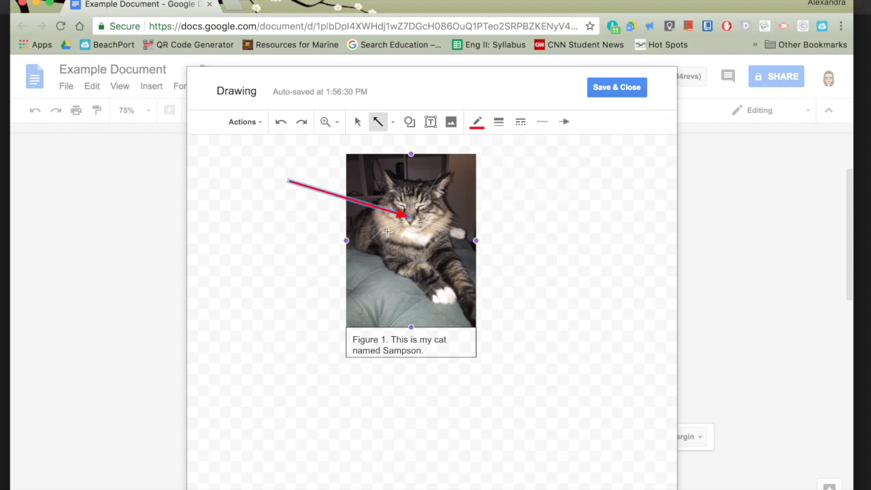
{"action": "left_click", "coordinate": [323, 270]}
{"action": "key", "text": "Delete"}
{"action": "left_click", "coordinate": [430, 121]}
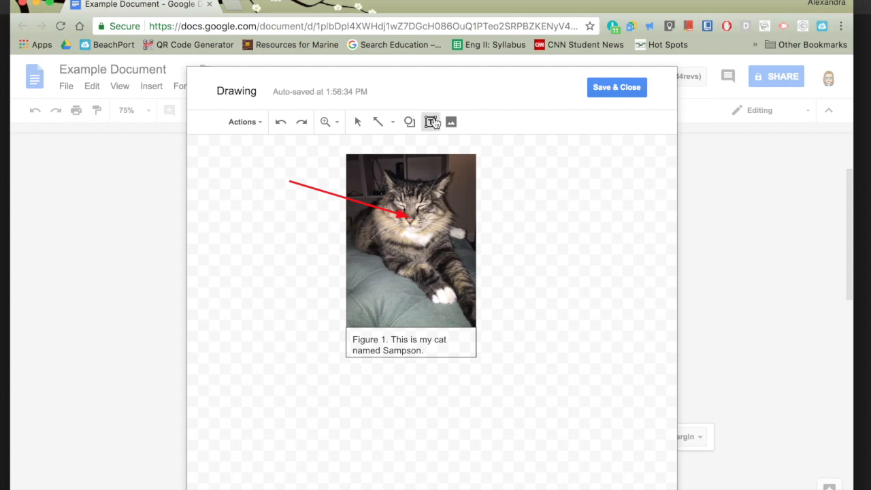
{"action": "left_click_drag", "start_coordinate": [238, 172], "coordinate": [291, 220]}
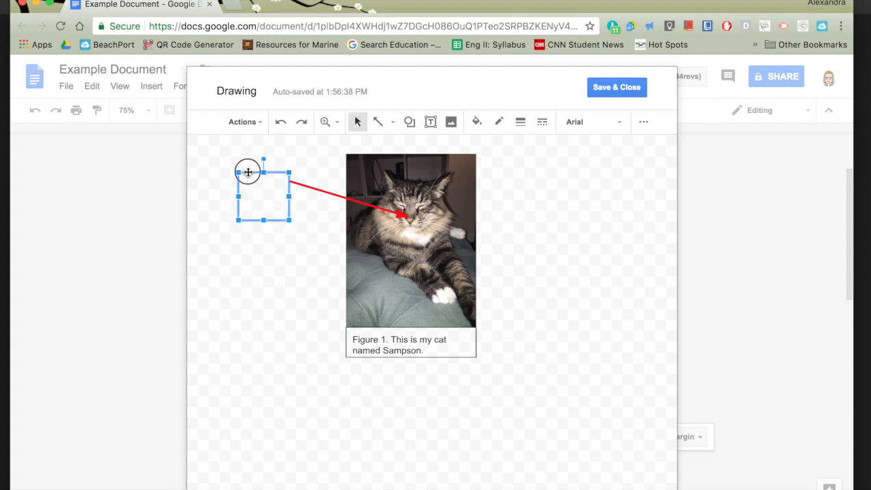
{"action": "left_click", "coordinate": [313, 205]}
Step: Swing the arrow's tail to the right of the cat photo and place a small text box against it
{"action": "left_click", "coordinate": [325, 191]}
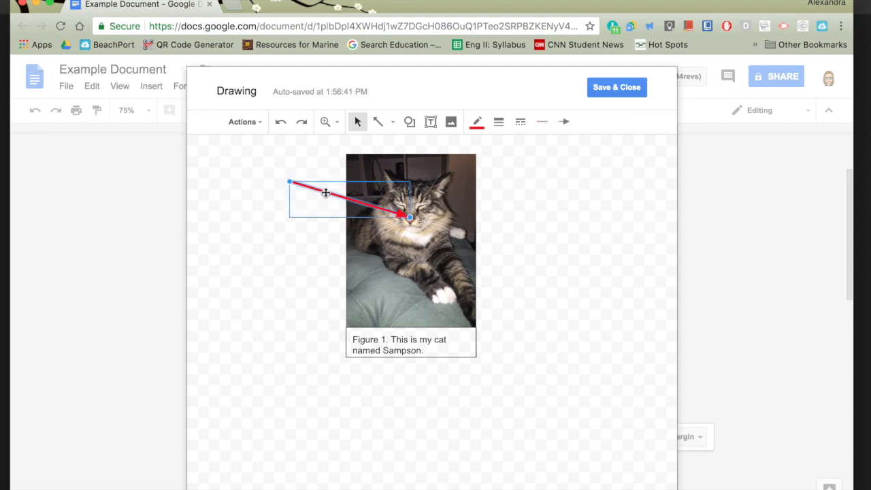
{"action": "left_click_drag", "start_coordinate": [291, 182], "coordinate": [496, 185]}
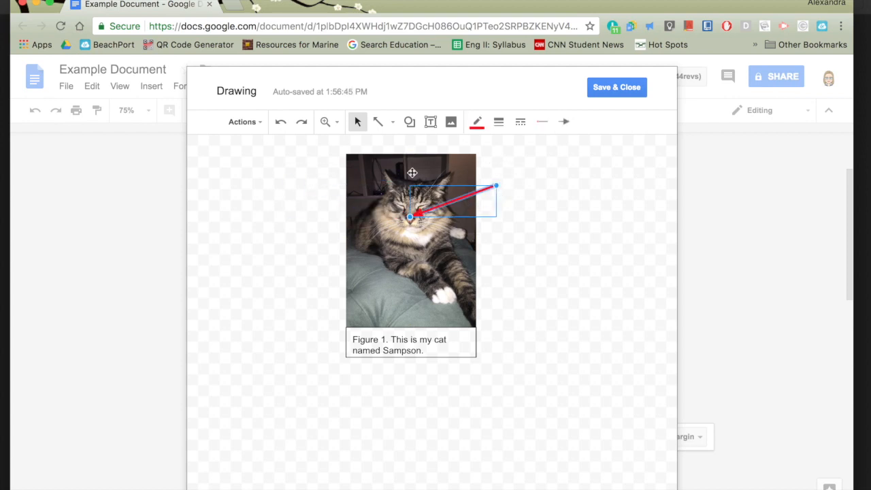
{"action": "left_click", "coordinate": [429, 122]}
{"action": "left_click_drag", "start_coordinate": [510, 163], "coordinate": [561, 193]}
{"action": "left_click_drag", "start_coordinate": [506, 179], "coordinate": [496, 179]}
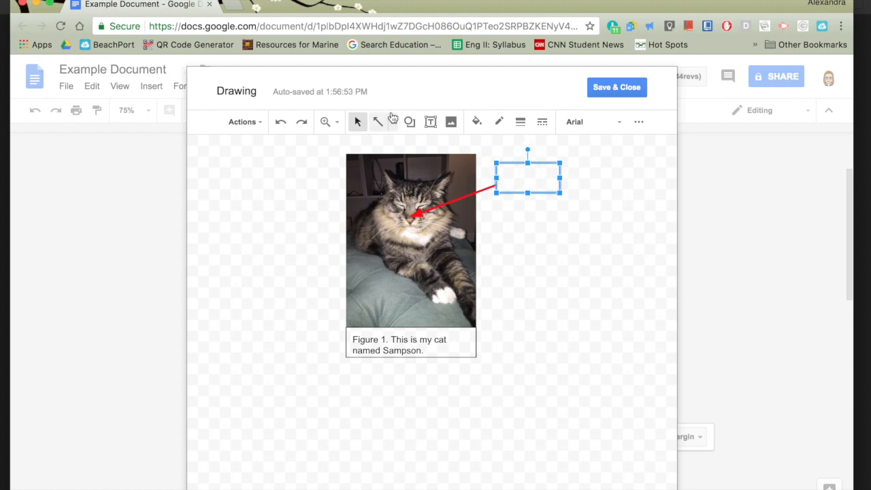
Step: Give the text box a red border and enter NOSE as its label
{"action": "left_click", "coordinate": [497, 122]}
{"action": "left_click", "coordinate": [516, 182]}
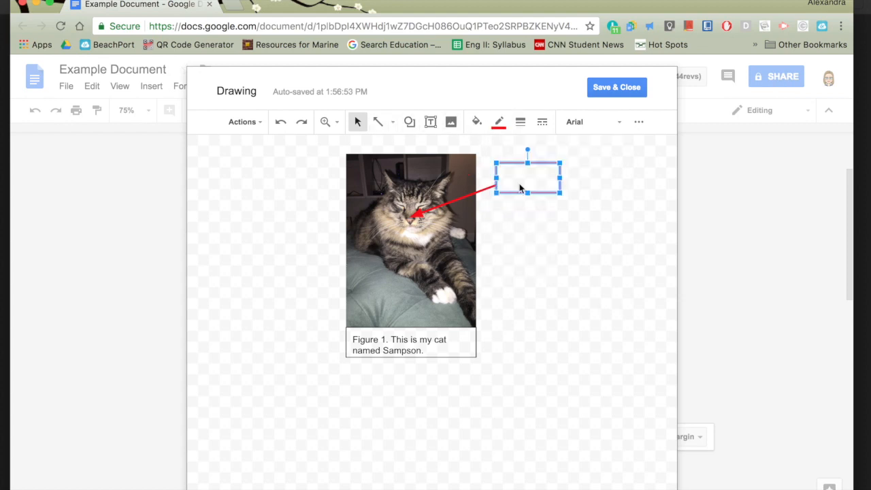
{"action": "left_click", "coordinate": [570, 259]}
{"action": "left_click", "coordinate": [520, 185]}
{"action": "type", "text": "NOSE"}
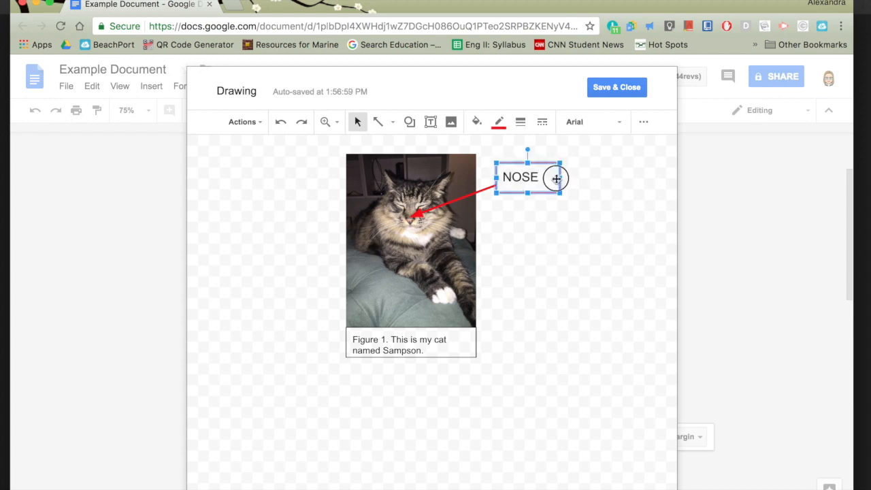
Step: Narrow the NOSE box to fit its text and save the annotated drawing into the document
{"action": "left_click_drag", "start_coordinate": [545, 177], "coordinate": [551, 184]}
{"action": "left_click", "coordinate": [525, 211]}
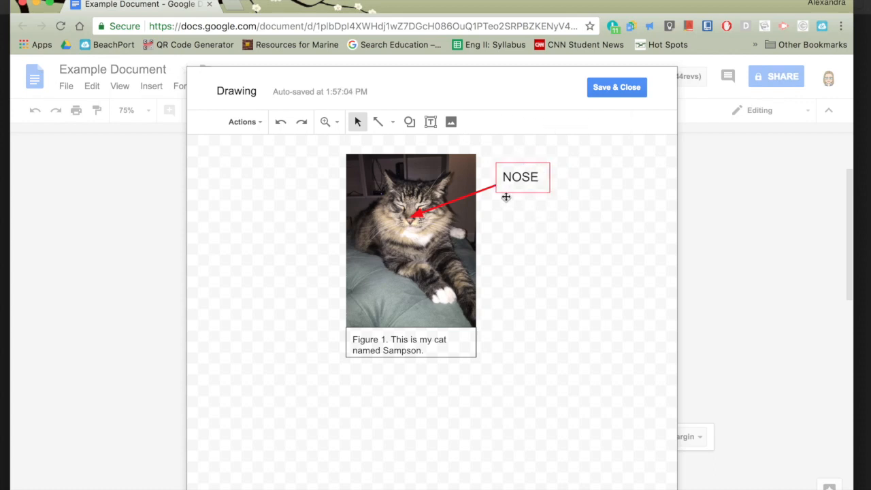
{"action": "left_click", "coordinate": [596, 92]}
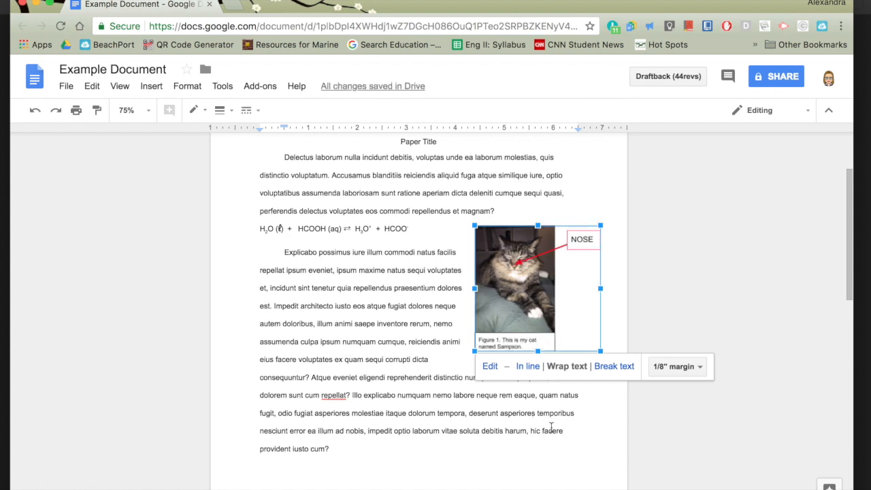
{"action": "left_click", "coordinate": [598, 454]}
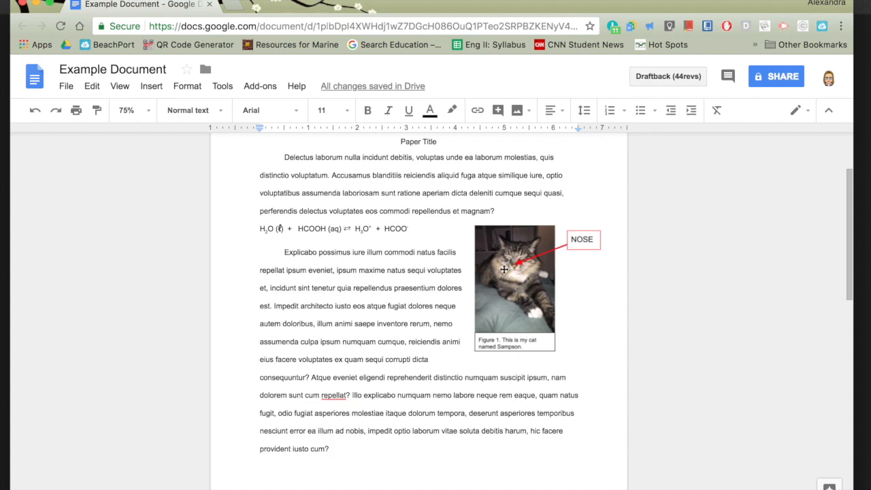
Step: Reopen the annotated drawing and look through the available shape categories and drawing actions
{"action": "double_click", "coordinate": [504, 270]}
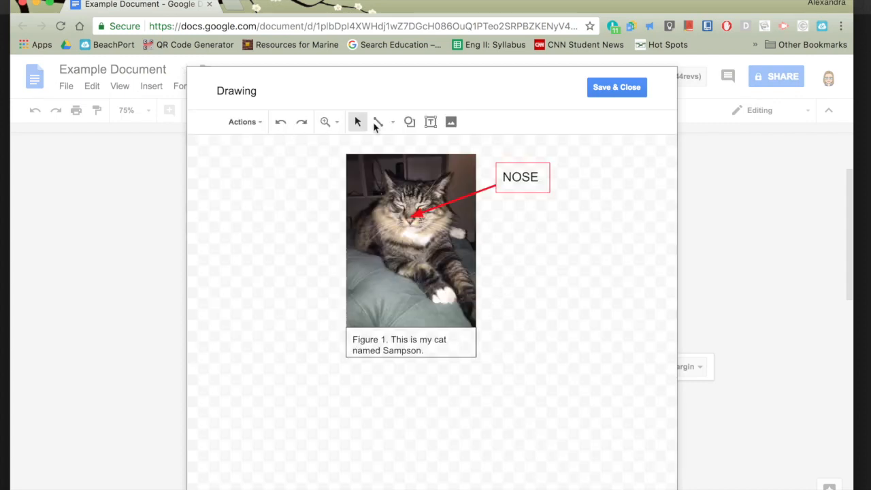
{"action": "left_click", "coordinate": [410, 128]}
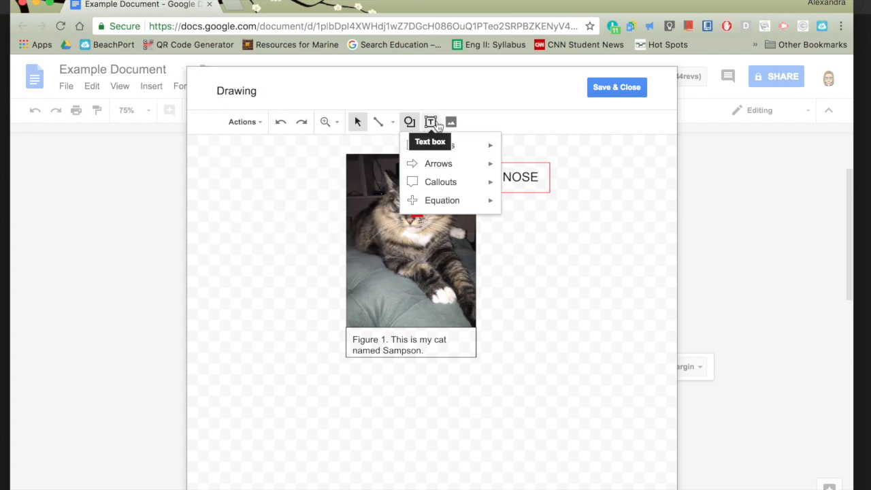
{"action": "left_click", "coordinate": [257, 255]}
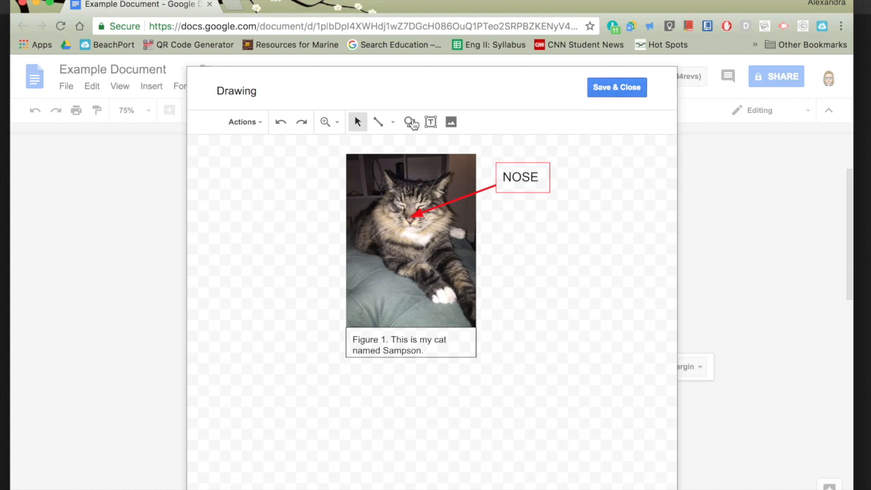
{"action": "left_click", "coordinate": [247, 123]}
{"action": "left_click", "coordinate": [256, 128]}
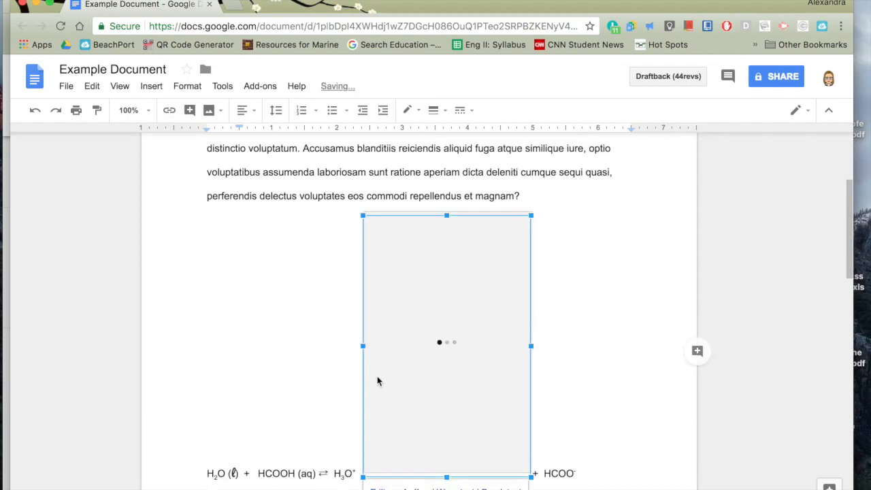
Step: Set the captioned cat drawing to Wrap text and move it to the right margin of the page
{"action": "left_click", "coordinate": [449, 465]}
{"action": "scroll", "coordinate": [243, 306], "scroll_direction": "up", "scroll_amount": 2}
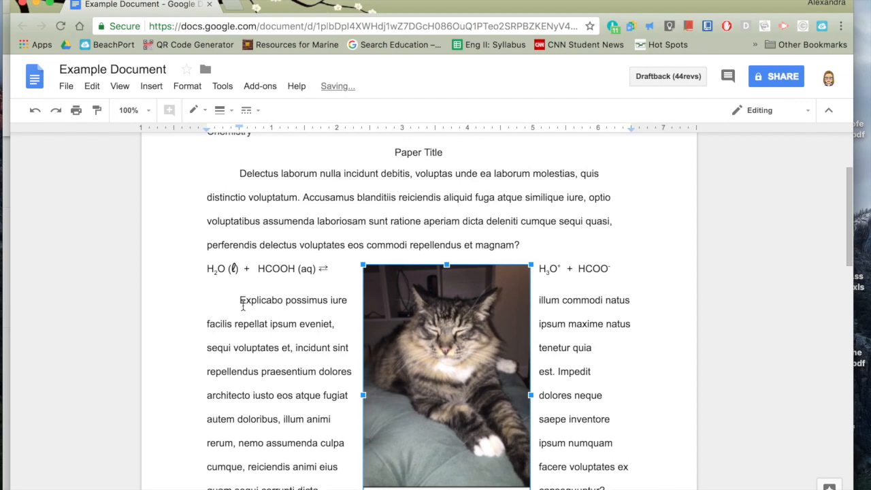
{"action": "scroll", "coordinate": [365, 388], "scroll_direction": "down", "scroll_amount": 1}
{"action": "scroll", "coordinate": [365, 388], "scroll_direction": "down", "scroll_amount": 2}
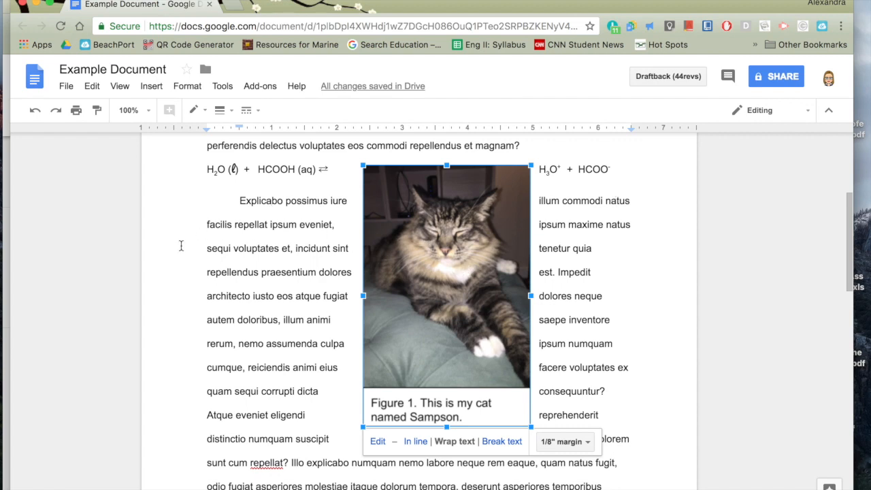
{"action": "left_click_drag", "start_coordinate": [467, 296], "coordinate": [598, 296]}
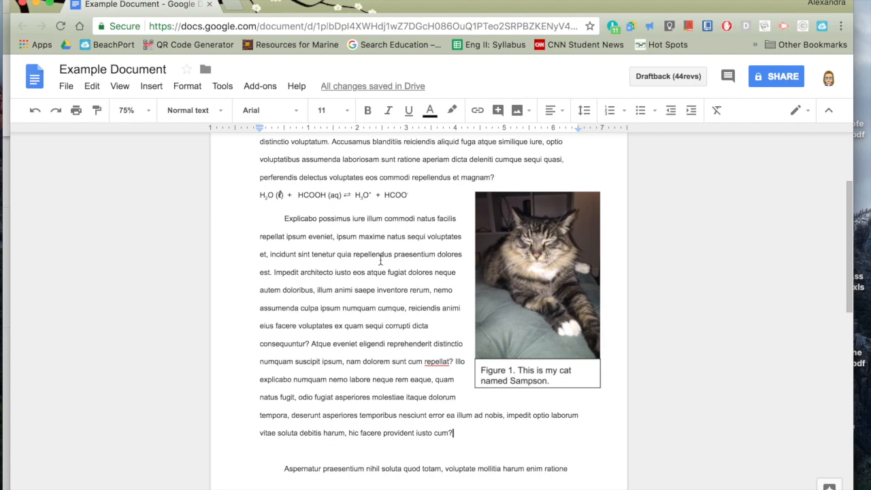
Step: Try Break text on the captioned drawing and switch it back to Wrap text
{"action": "scroll", "coordinate": [507, 364], "scroll_direction": "up", "scroll_amount": 2}
{"action": "left_click", "coordinate": [490, 347]}
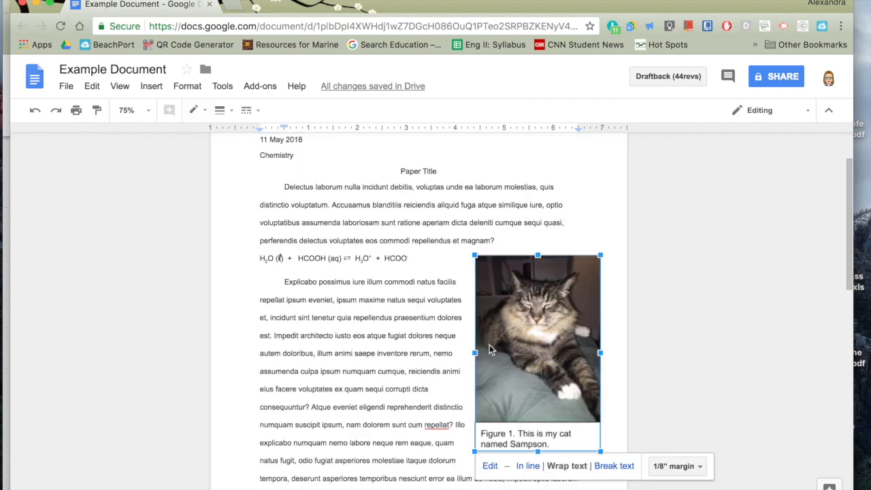
{"action": "scroll", "coordinate": [492, 349], "scroll_direction": "down", "scroll_amount": 1}
{"action": "left_click", "coordinate": [604, 422]}
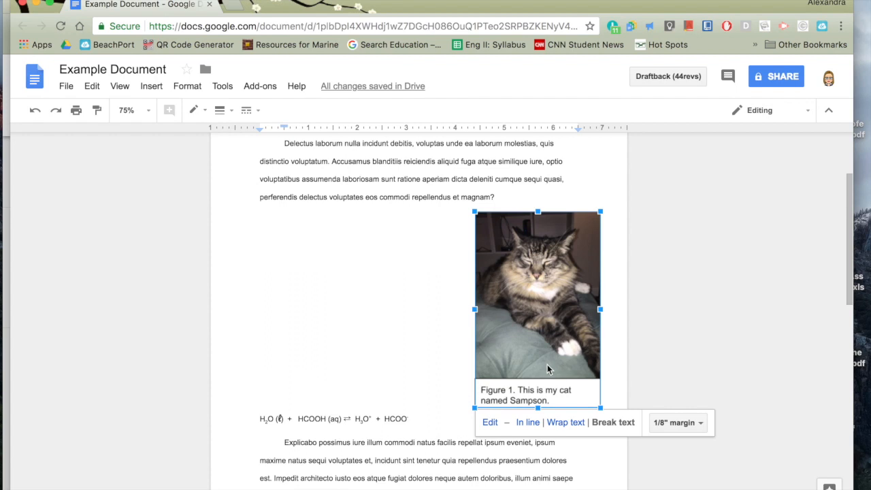
{"action": "left_click", "coordinate": [562, 423]}
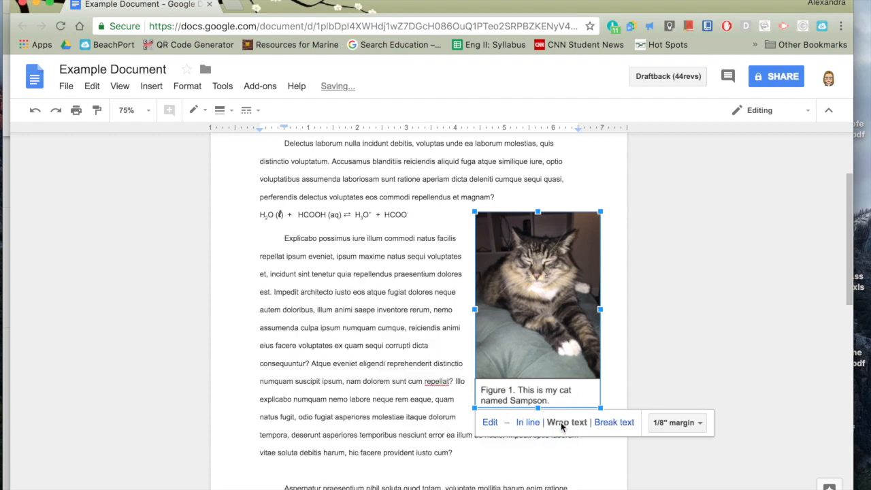
{"action": "left_click", "coordinate": [347, 457]}
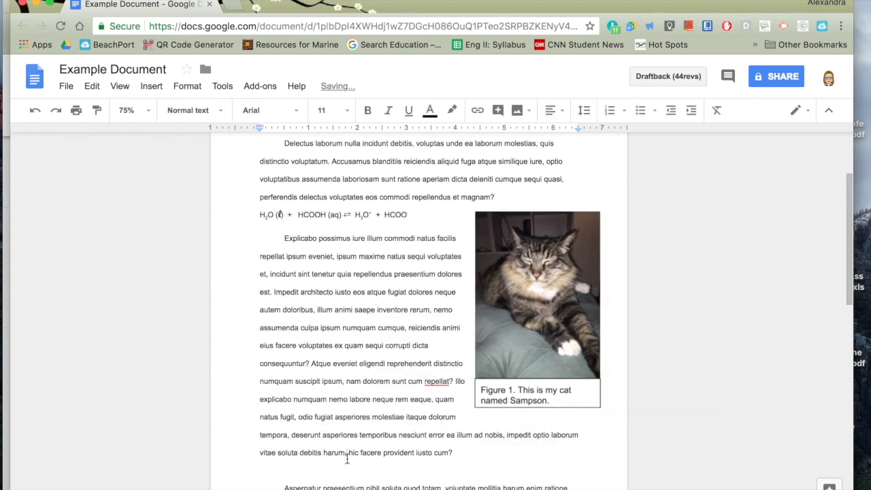
Step: Push the paragraph beginning "Aspernatur praesentium" onto the second page with a page break and blank lines above it
{"action": "scroll", "coordinate": [322, 412], "scroll_direction": "down", "scroll_amount": 3}
{"action": "left_click", "coordinate": [298, 359]}
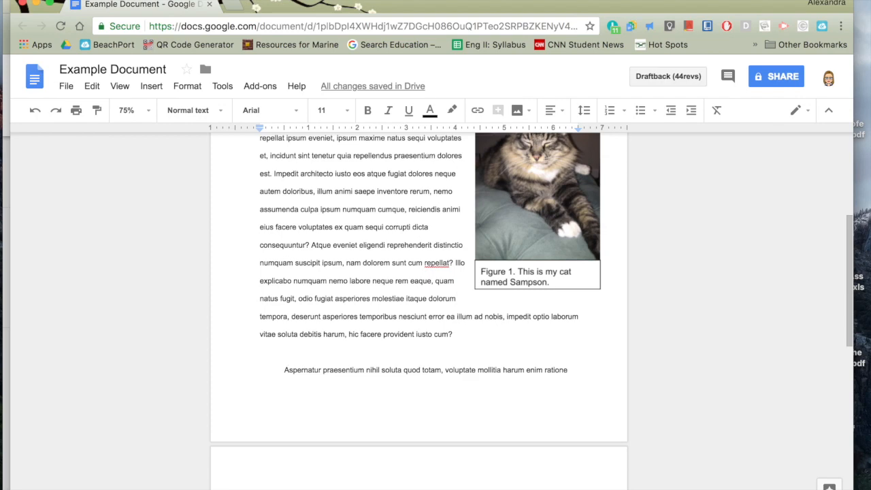
{"action": "key", "text": "ctrl+Return"}
{"action": "key", "text": "Return"}
{"action": "key", "text": "Return"}
{"action": "key", "text": "Return"}
{"action": "key", "text": "Return"}
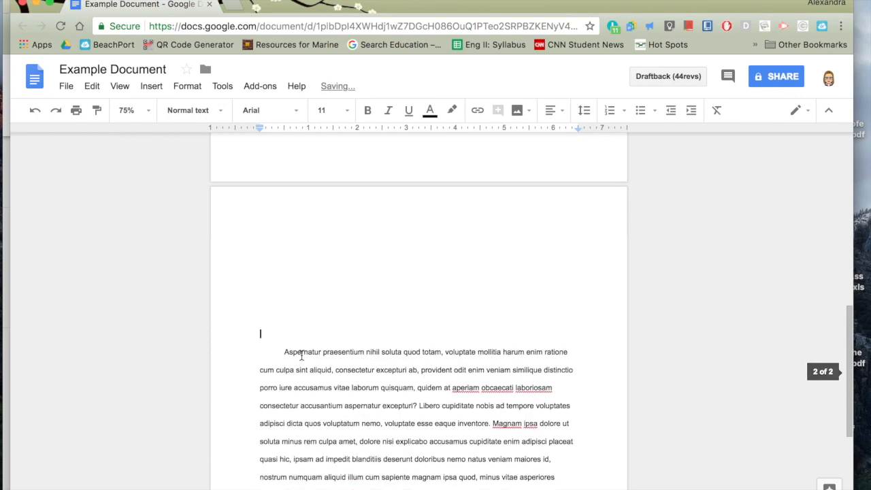
Step: Look over the layout of both pages, including the equation, the captioned figure and the moved paragraph
{"action": "scroll", "coordinate": [411, 296], "scroll_direction": "up", "scroll_amount": 10}
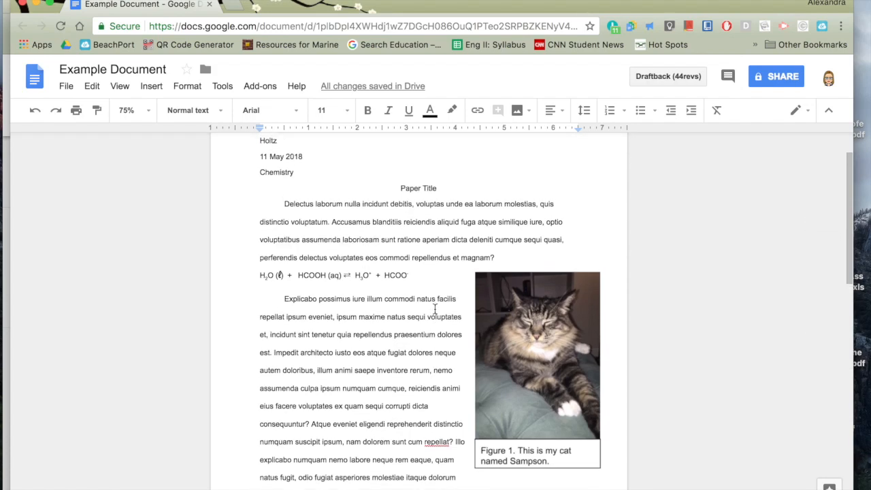
{"action": "scroll", "coordinate": [435, 310], "scroll_direction": "up", "scroll_amount": 1}
{"action": "scroll", "coordinate": [435, 309], "scroll_direction": "down", "scroll_amount": 4}
{"action": "scroll", "coordinate": [435, 309], "scroll_direction": "down", "scroll_amount": 4}
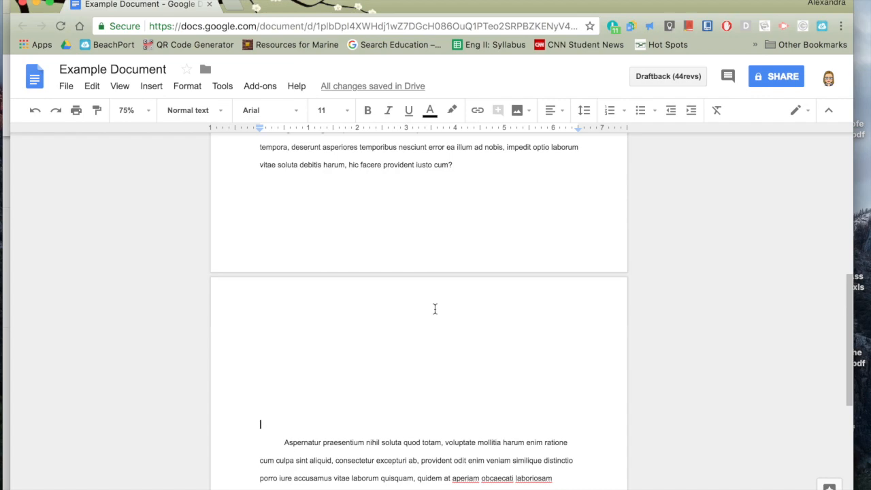
{"action": "scroll", "coordinate": [470, 370], "scroll_direction": "down", "scroll_amount": 4}
{"action": "scroll", "coordinate": [469, 371], "scroll_direction": "up", "scroll_amount": 7}
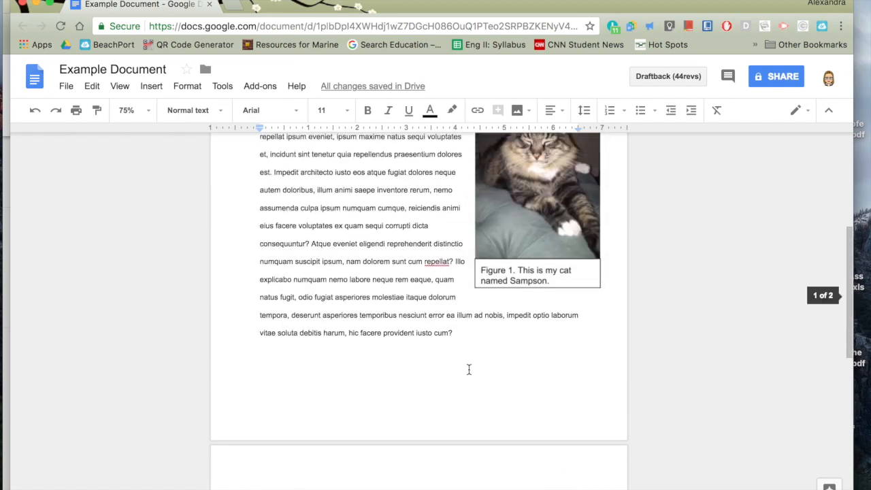
{"action": "scroll", "coordinate": [469, 370], "scroll_direction": "up", "scroll_amount": 5}
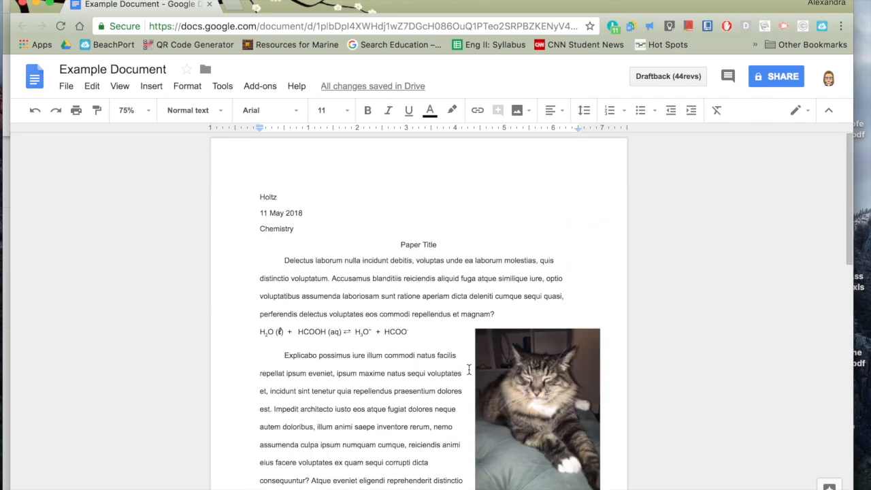